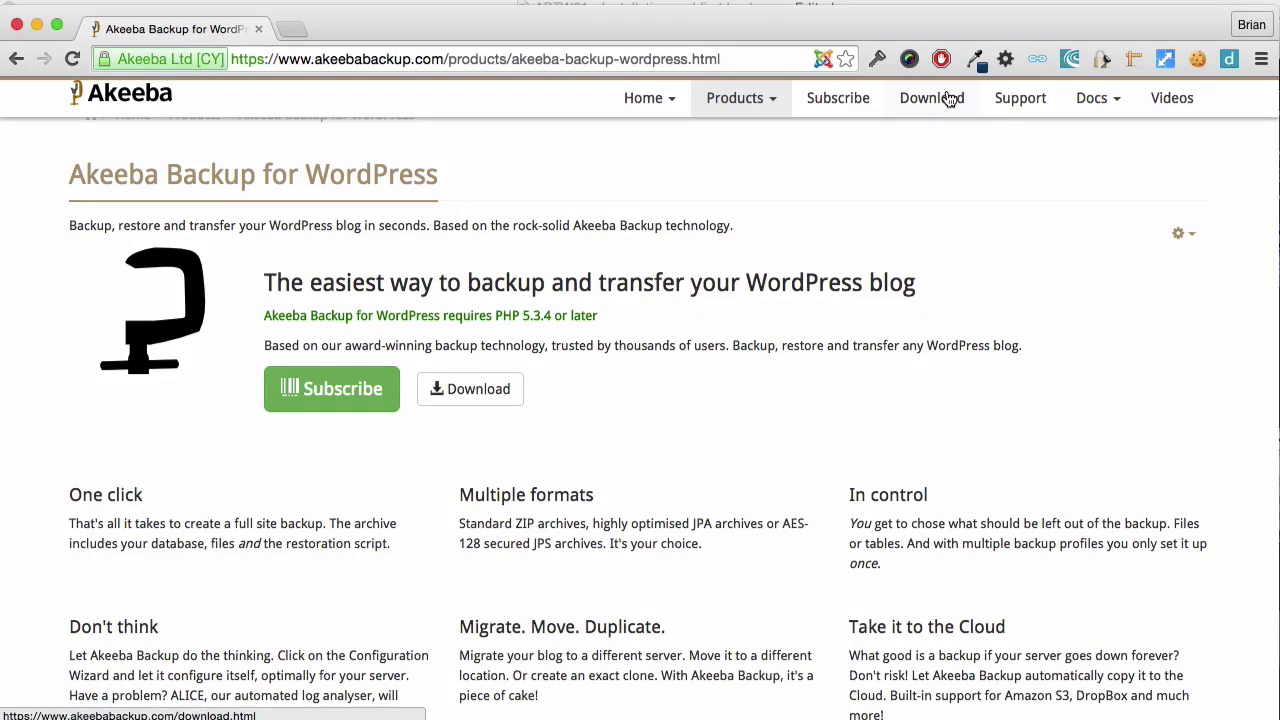
Open the Akeeba download page and choose Akeeba Backup Core 1.5.3 for WordPress
{"action": "left_click", "coordinate": [950, 98]}
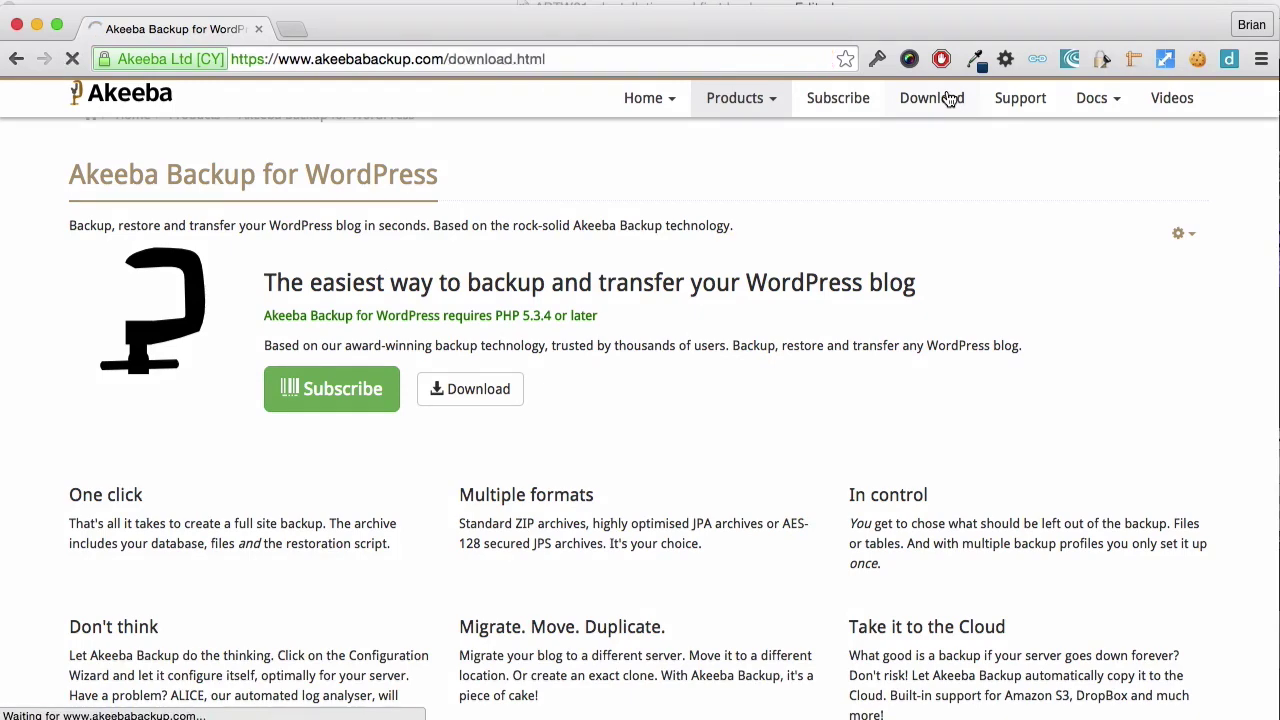
{"action": "scroll", "coordinate": [823, 363], "scroll_direction": "down", "scroll_amount": 5}
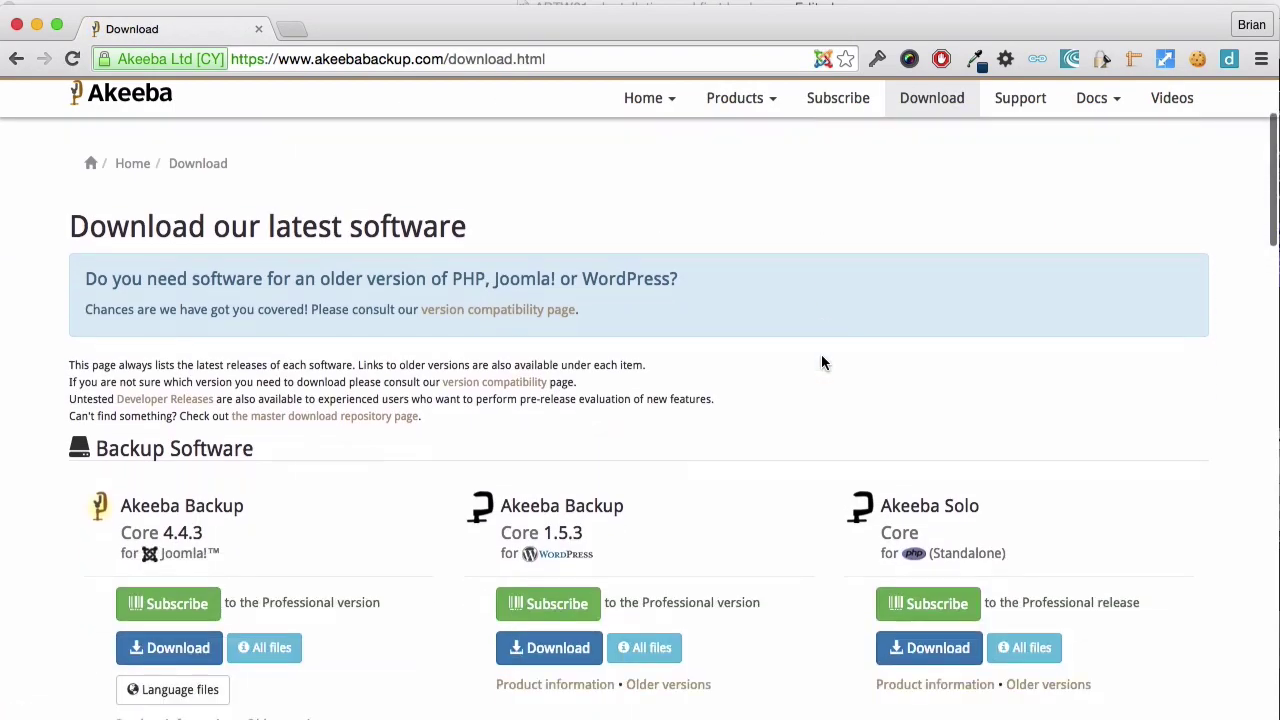
{"action": "left_click", "coordinate": [557, 511]}
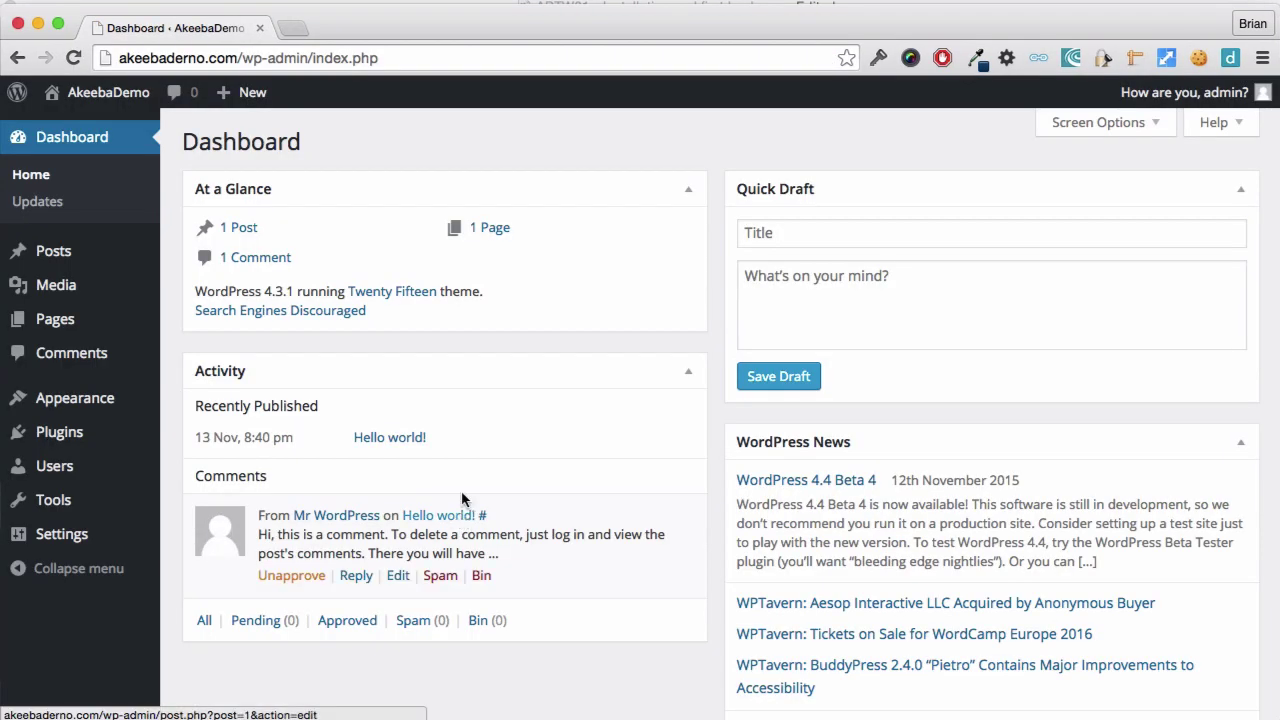
Install akeebabackupwp-core.zip as an uploaded plugin in the WordPress site and activate it
{"action": "mouse_move", "coordinate": [82, 441]}
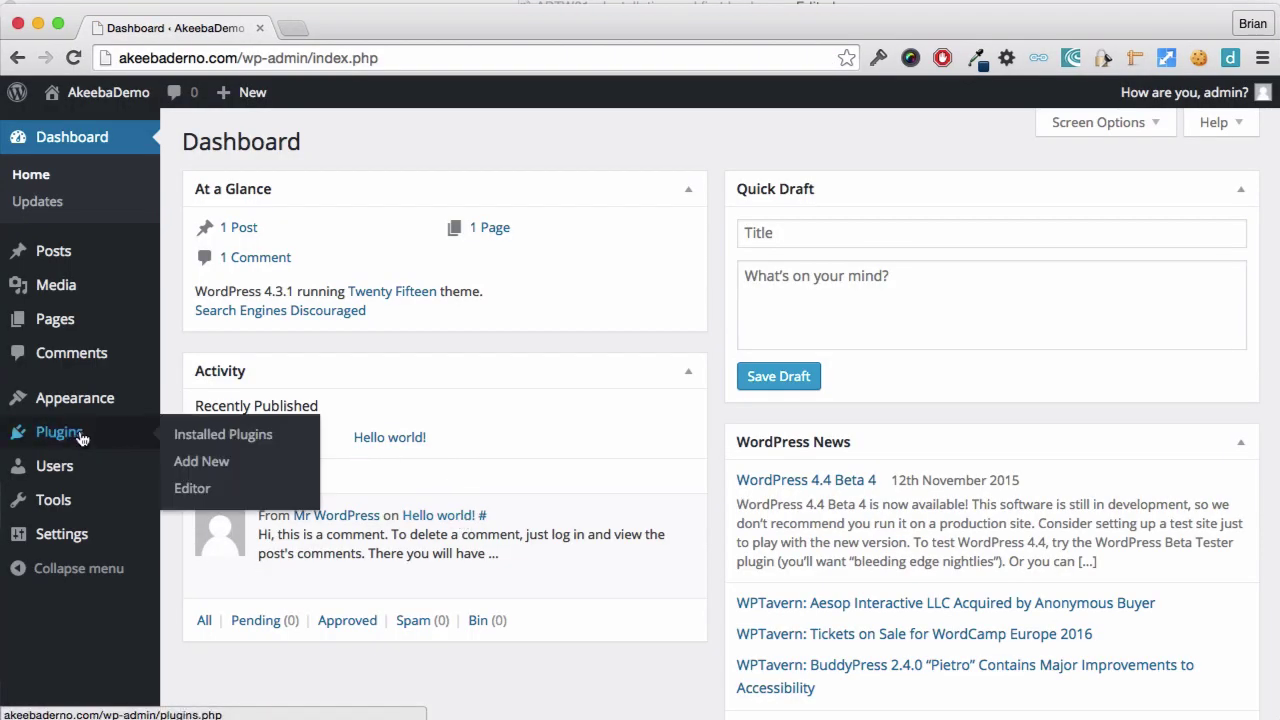
{"action": "left_click", "coordinate": [193, 462]}
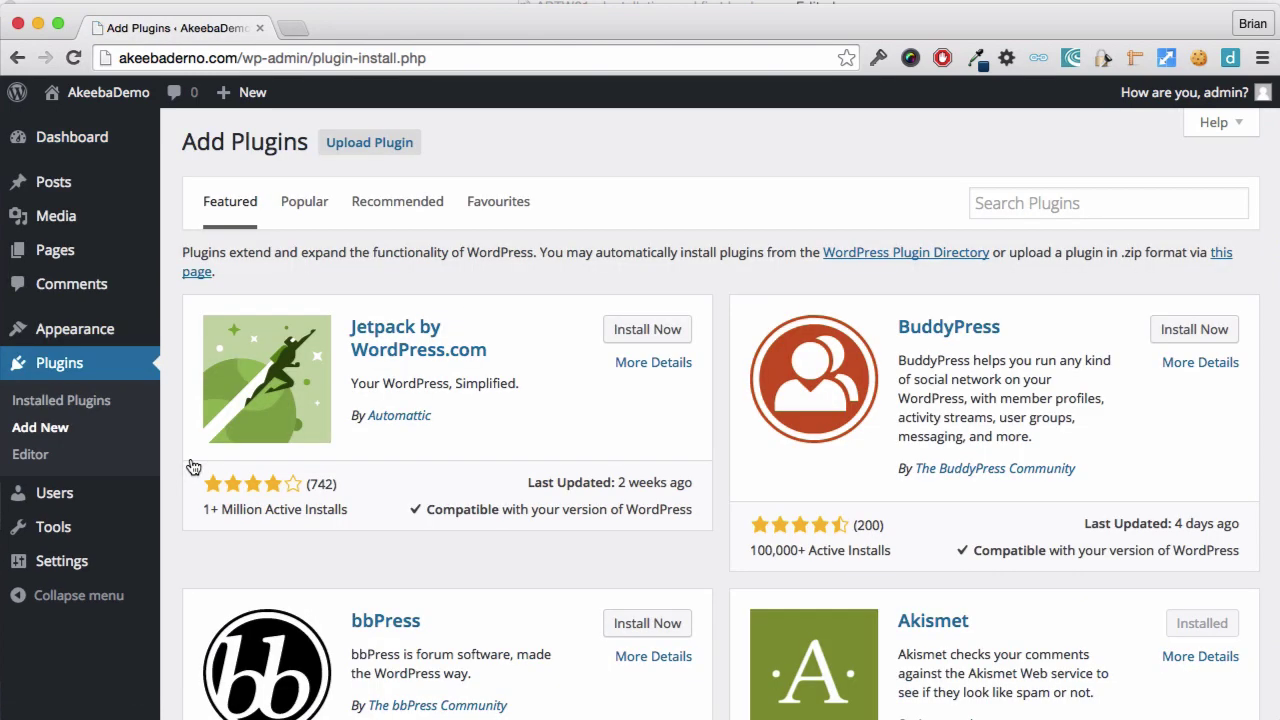
{"action": "left_click", "coordinate": [369, 143]}
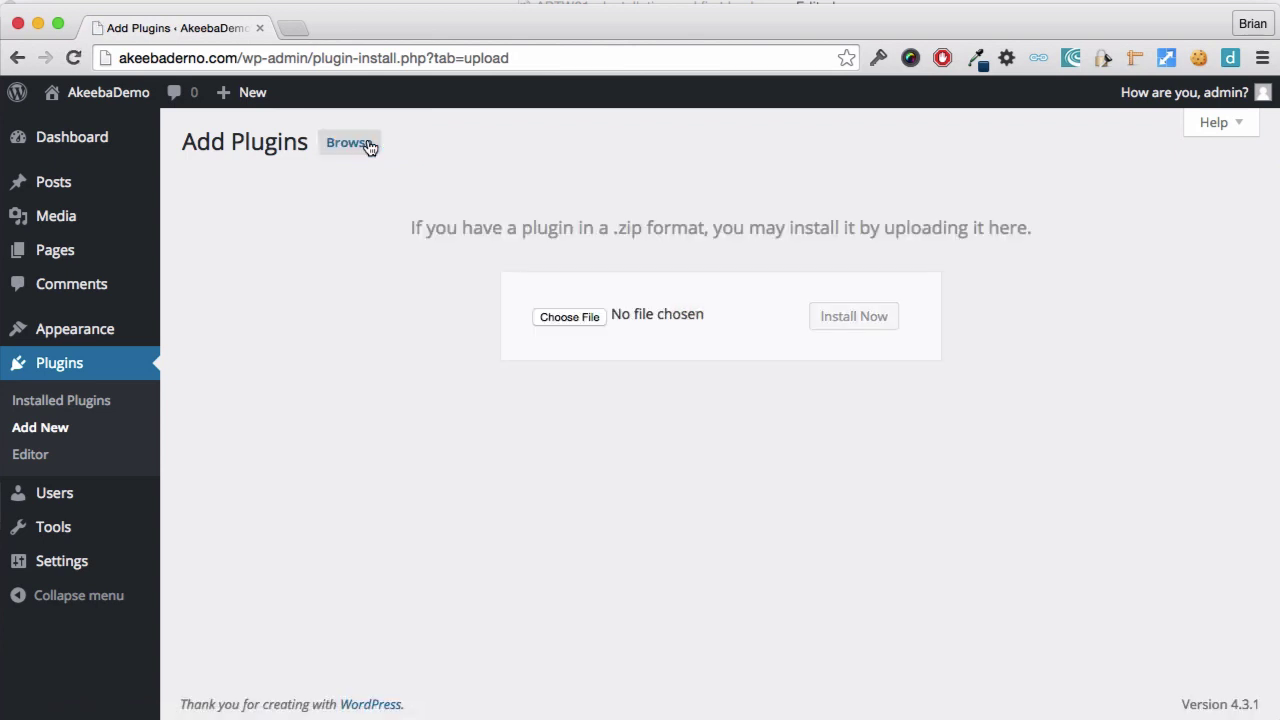
{"action": "left_click", "coordinate": [577, 322]}
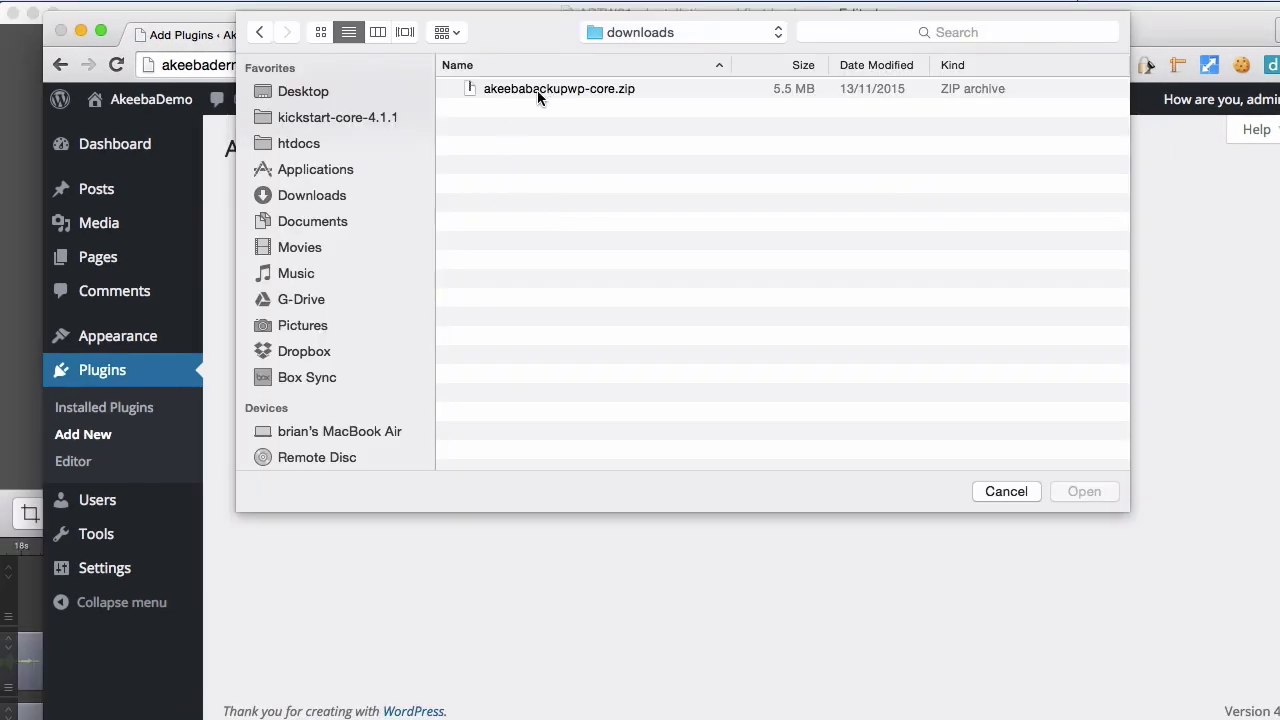
{"action": "left_click", "coordinate": [500, 81]}
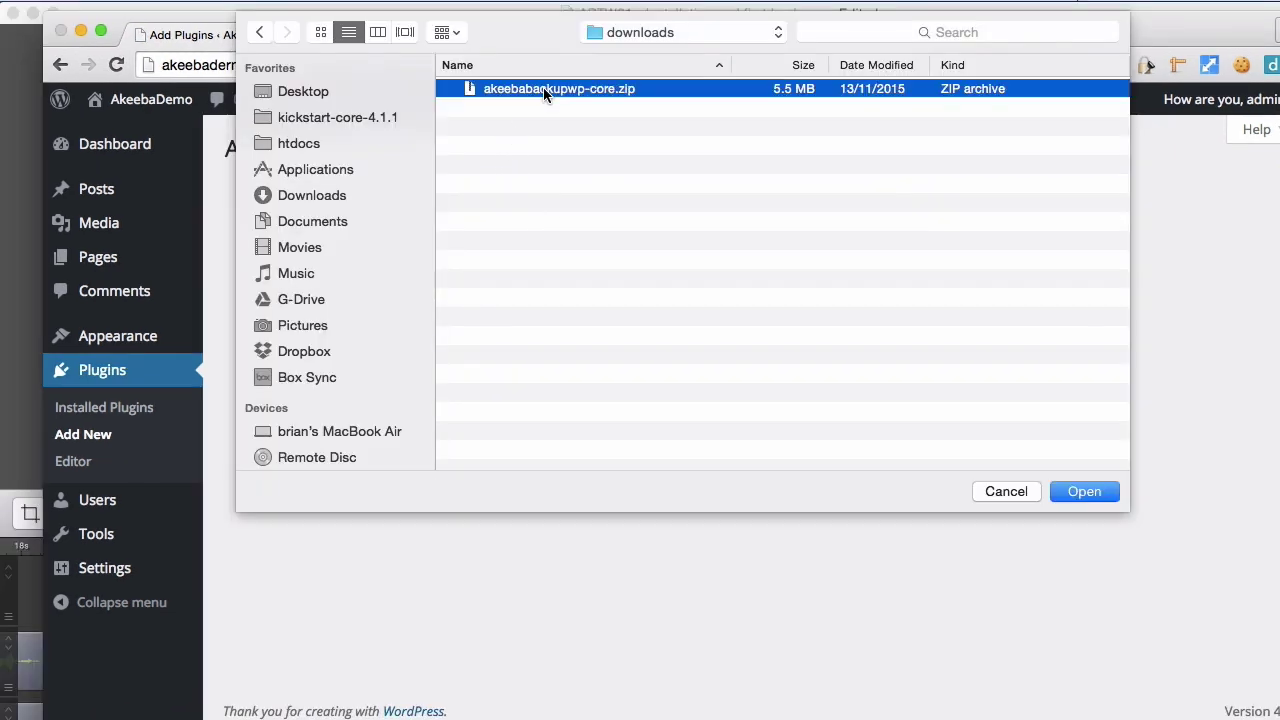
{"action": "left_click", "coordinate": [1071, 491]}
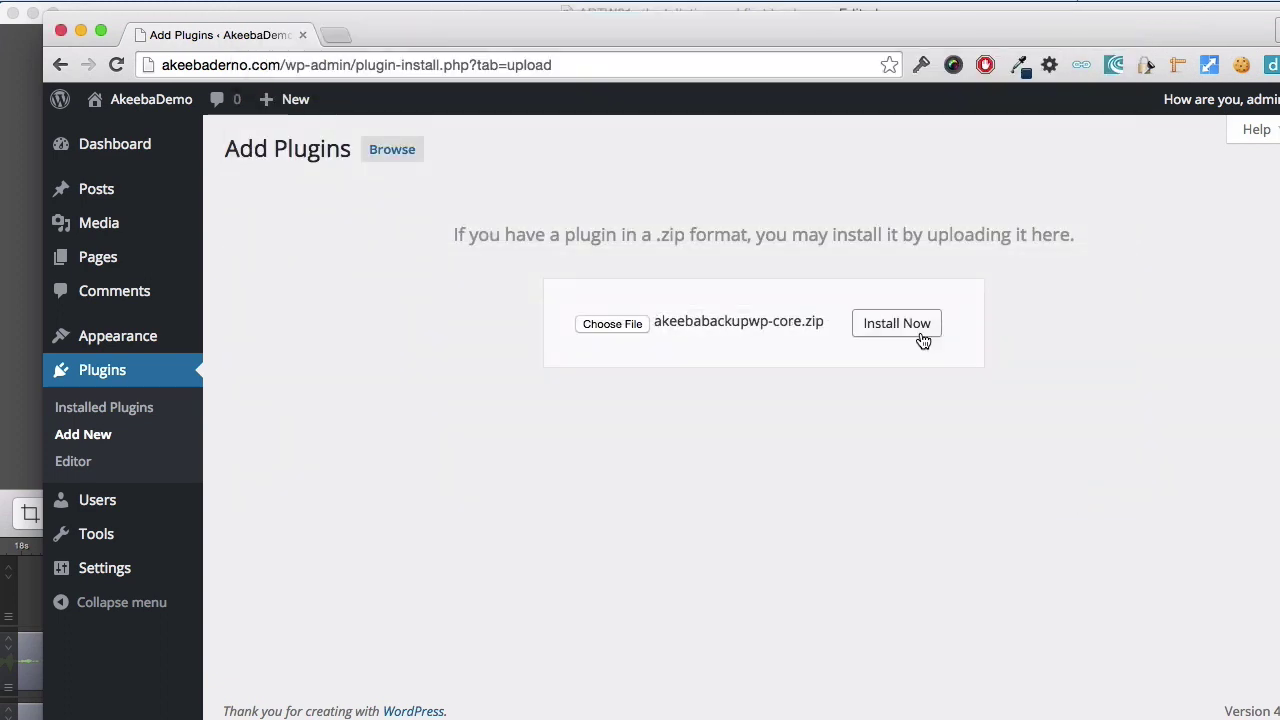
{"action": "left_click", "coordinate": [897, 324]}
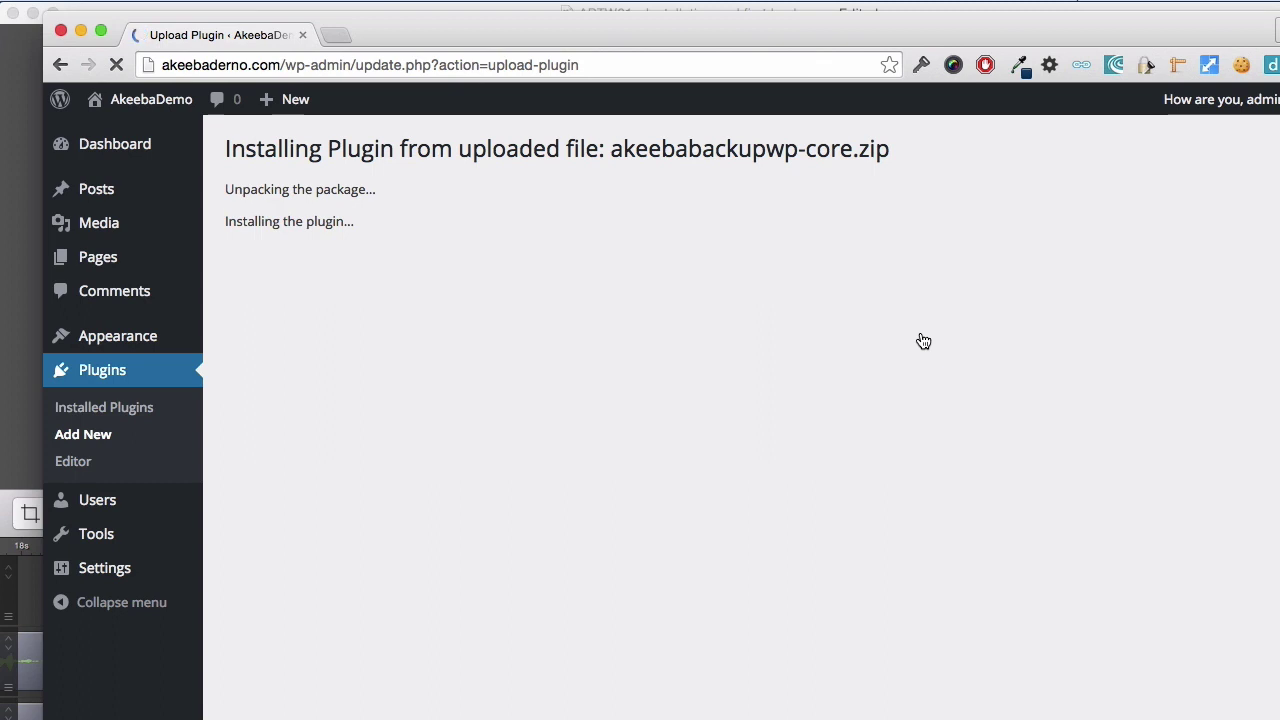
{"action": "left_click", "coordinate": [300, 283]}
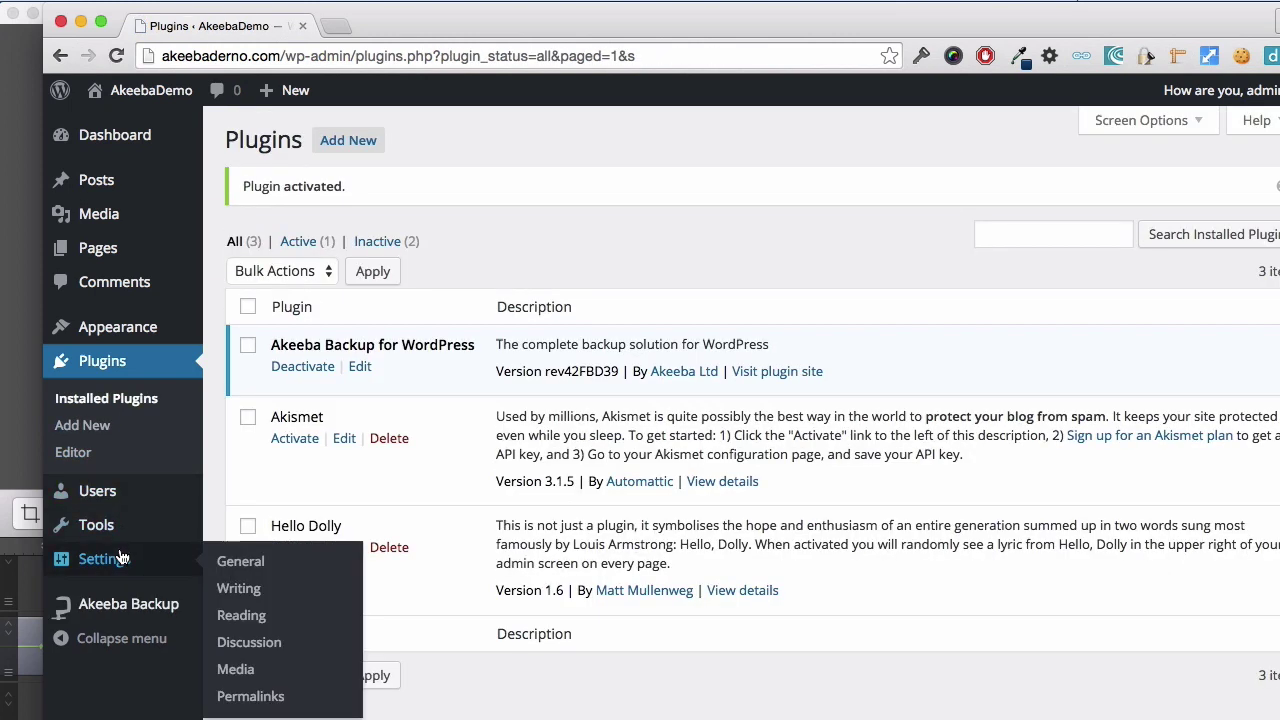
Open Akeeba Backup with the WordPress admin menu collapsed and run the Configuration Wizard for the Default Backup Profile
{"action": "left_click", "coordinate": [105, 607]}
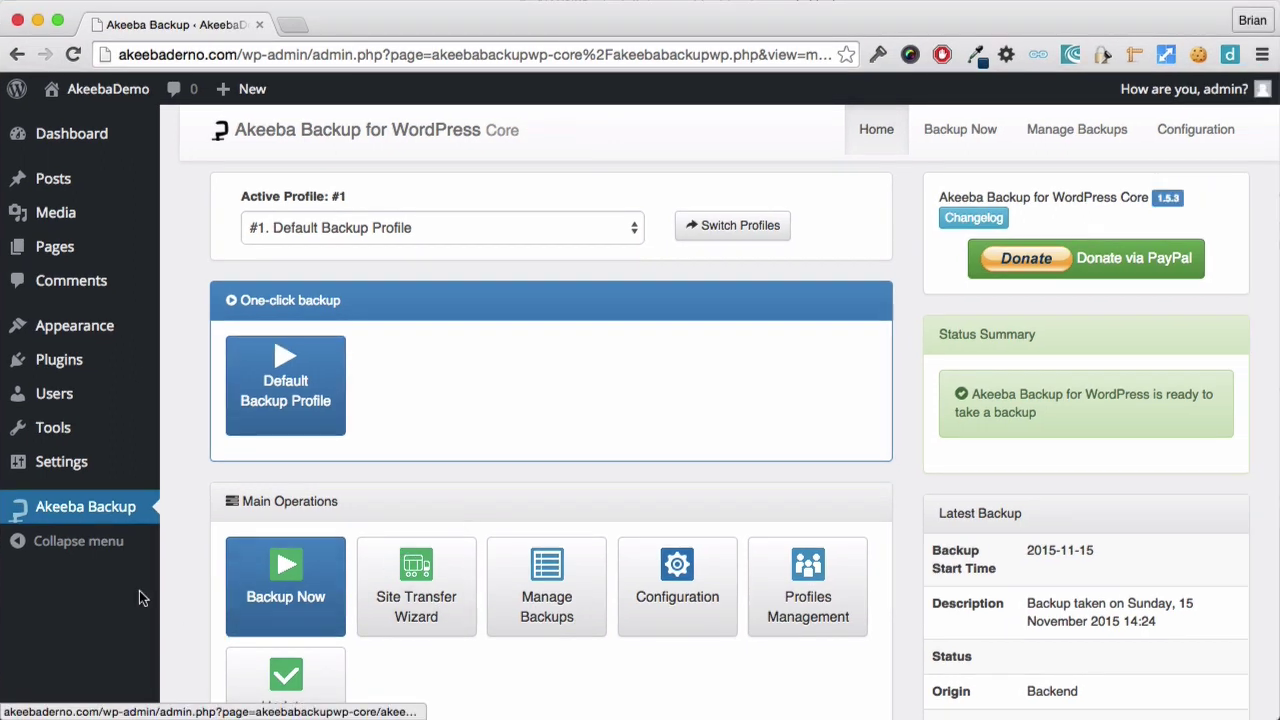
{"action": "left_click", "coordinate": [80, 541]}
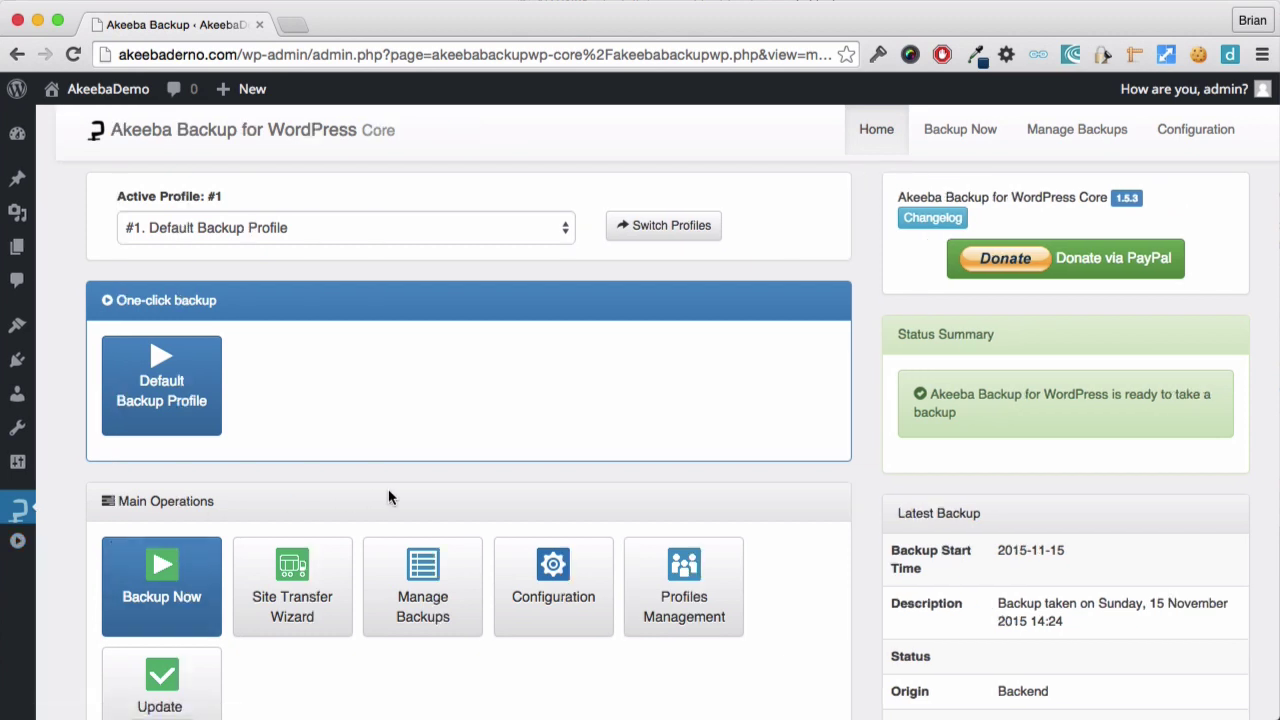
{"action": "left_click", "coordinate": [562, 577]}
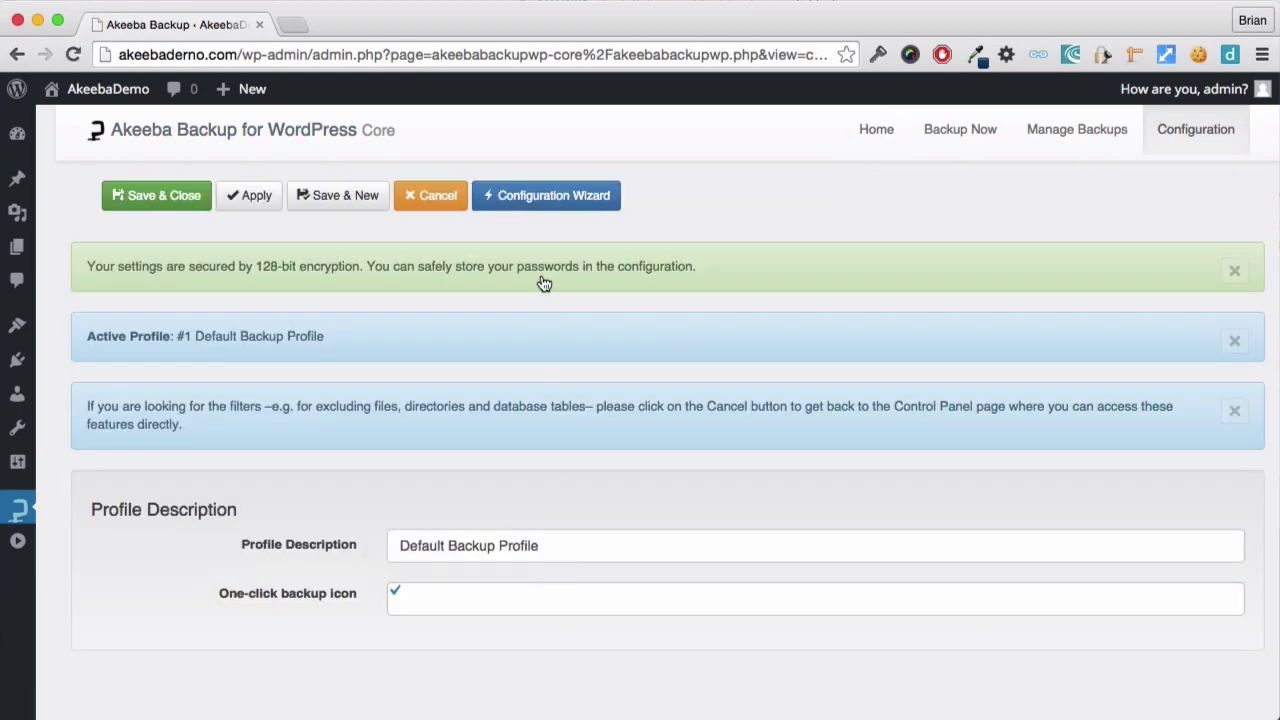
{"action": "left_click", "coordinate": [540, 208]}
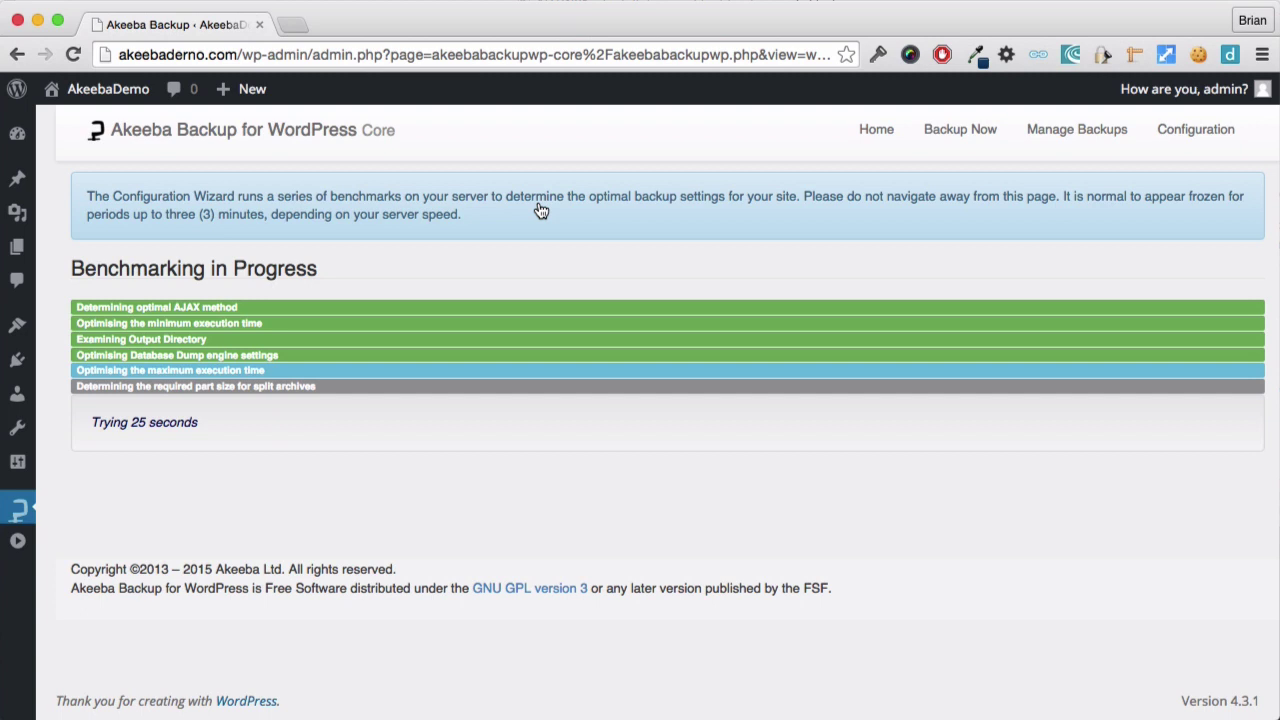
Start a new backup with the Default Backup Profile, leaving the encryption key, ANGIE password and backup comment empty
{"action": "left_click", "coordinate": [176, 306]}
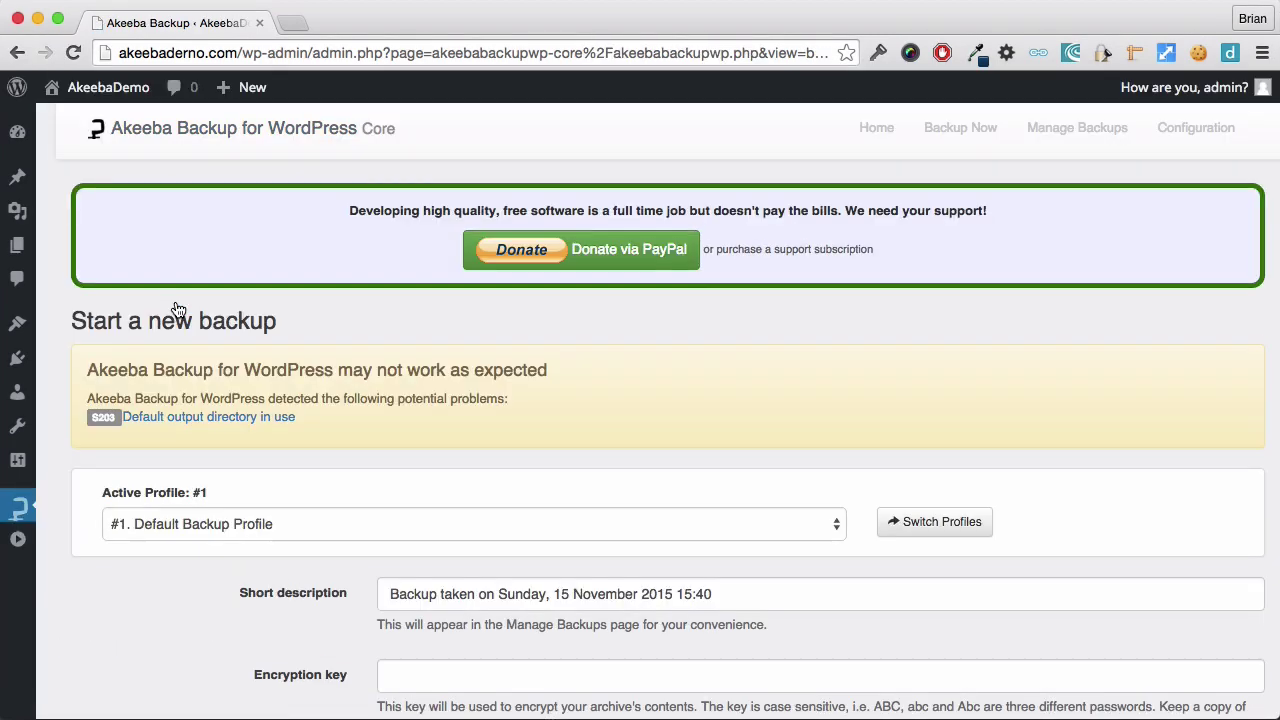
{"action": "scroll", "coordinate": [375, 403], "scroll_direction": "down", "scroll_amount": 2}
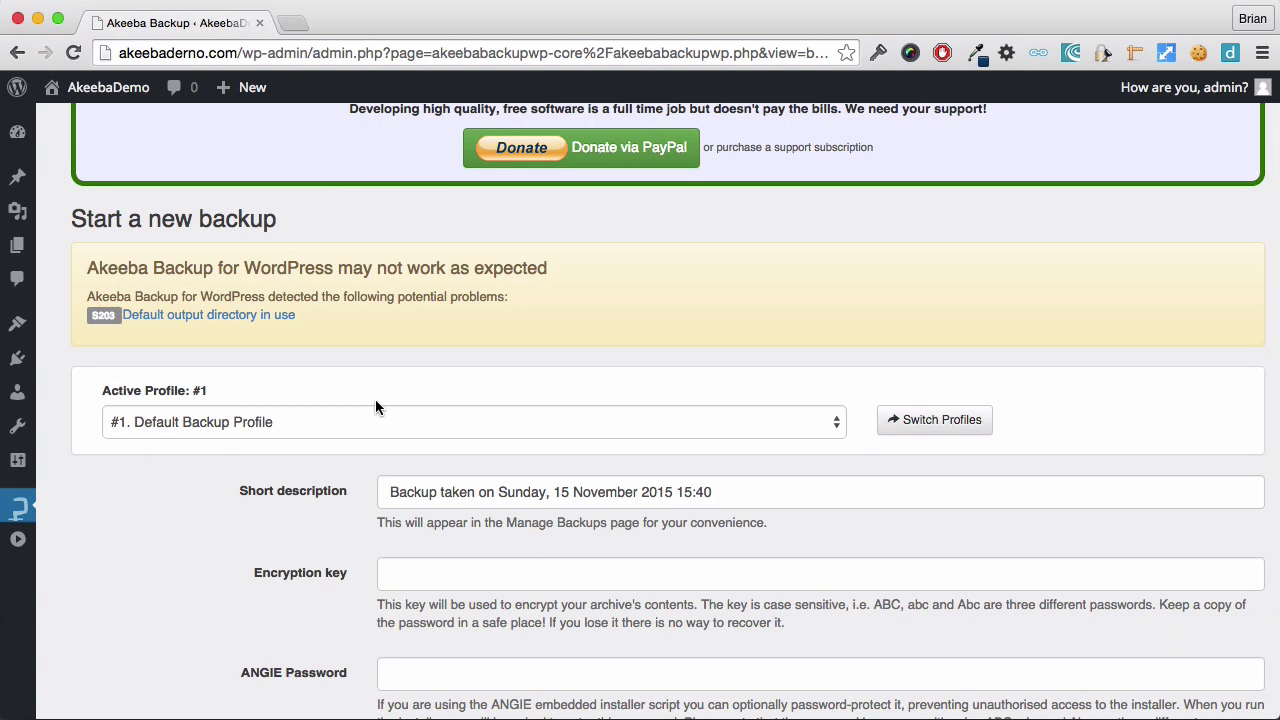
{"action": "scroll", "coordinate": [375, 407], "scroll_direction": "down", "scroll_amount": 1}
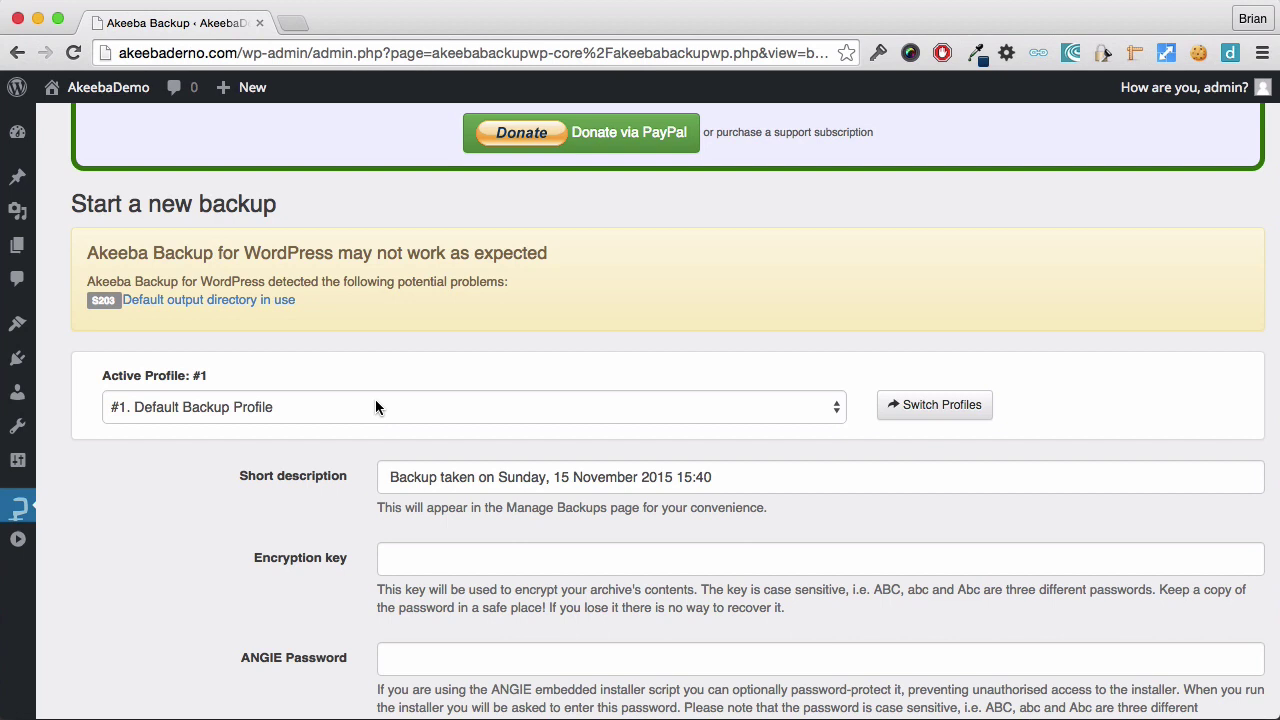
{"action": "scroll", "coordinate": [376, 406], "scroll_direction": "down", "scroll_amount": 3}
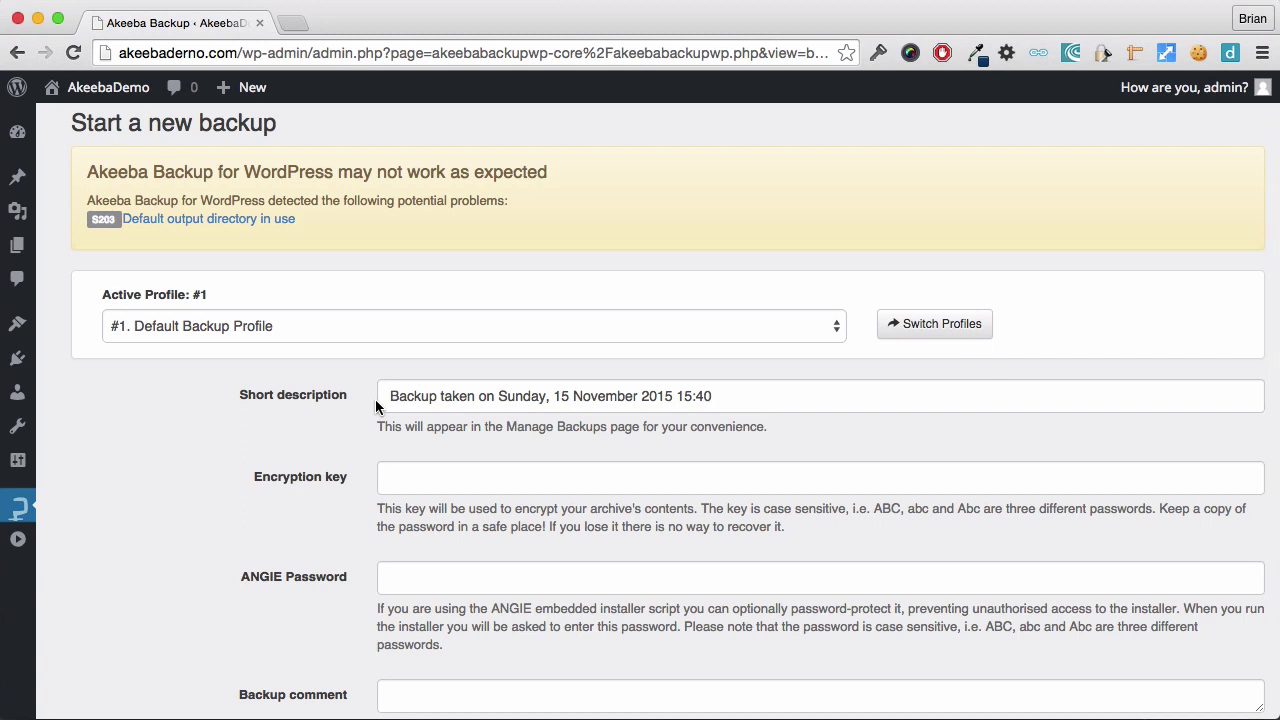
{"action": "scroll", "coordinate": [375, 399], "scroll_direction": "down", "scroll_amount": 3}
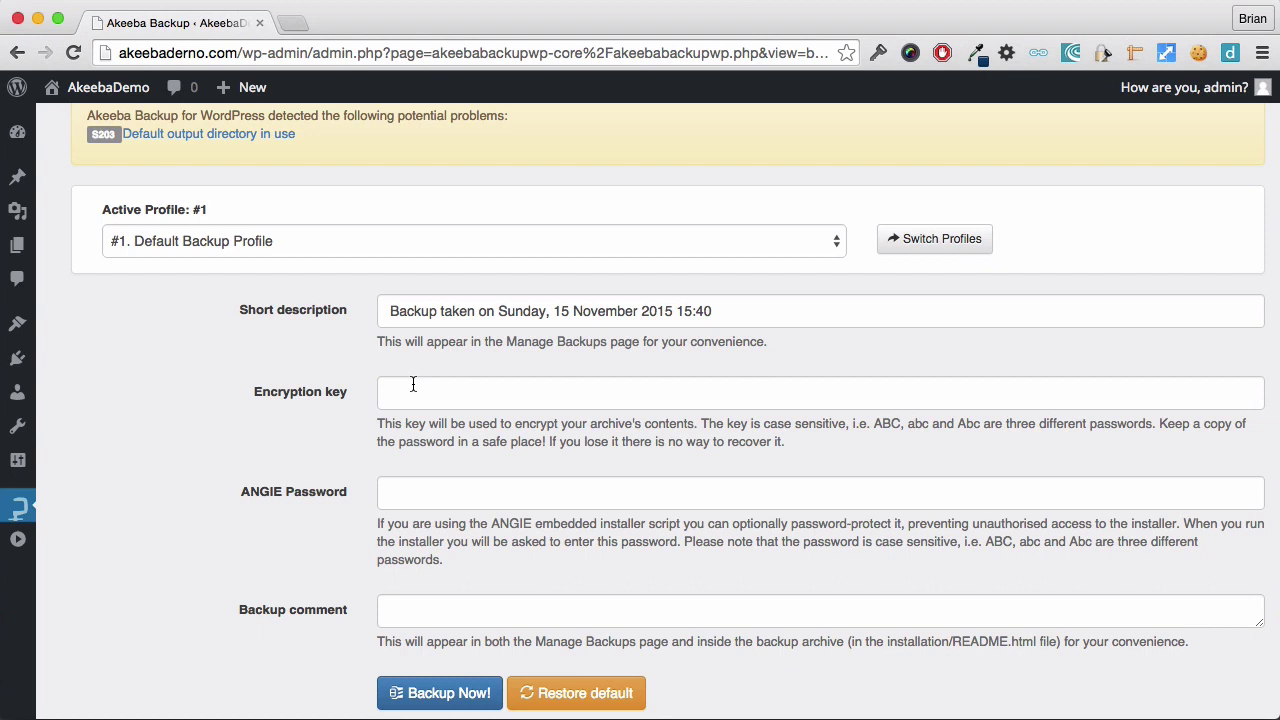
{"action": "scroll", "coordinate": [412, 384], "scroll_direction": "down", "scroll_amount": 3}
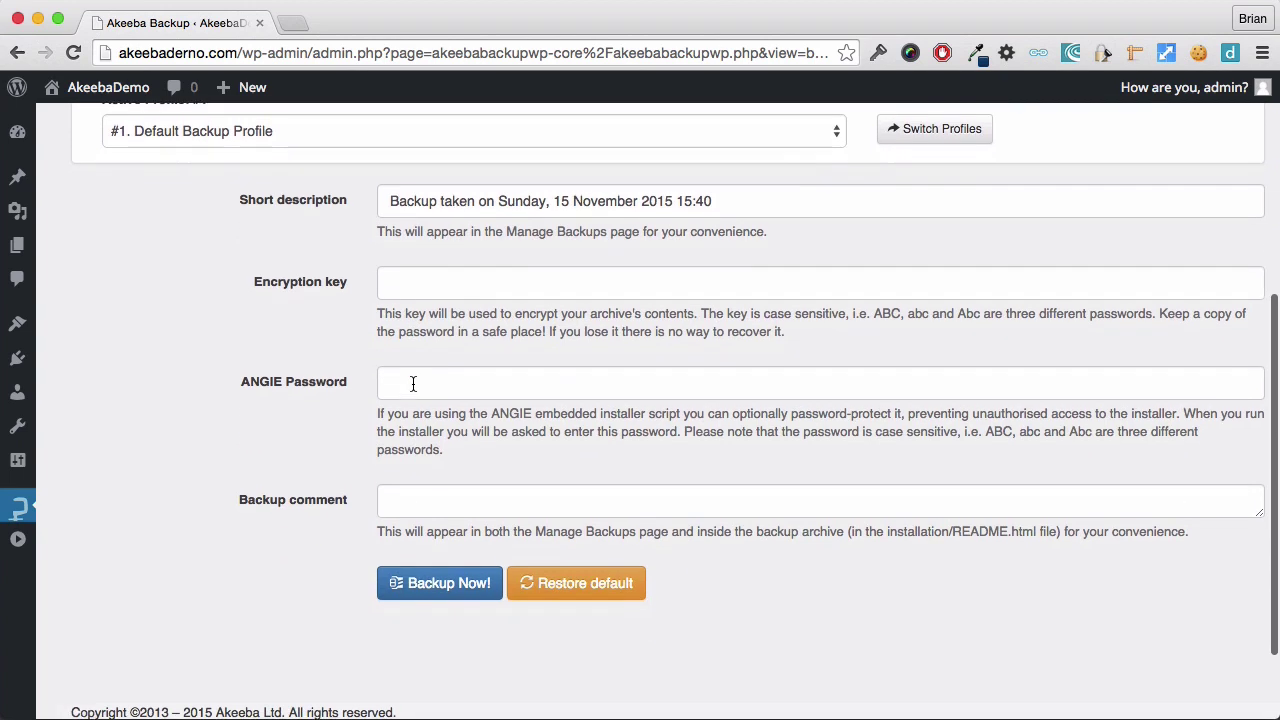
{"action": "left_click", "coordinate": [419, 482]}
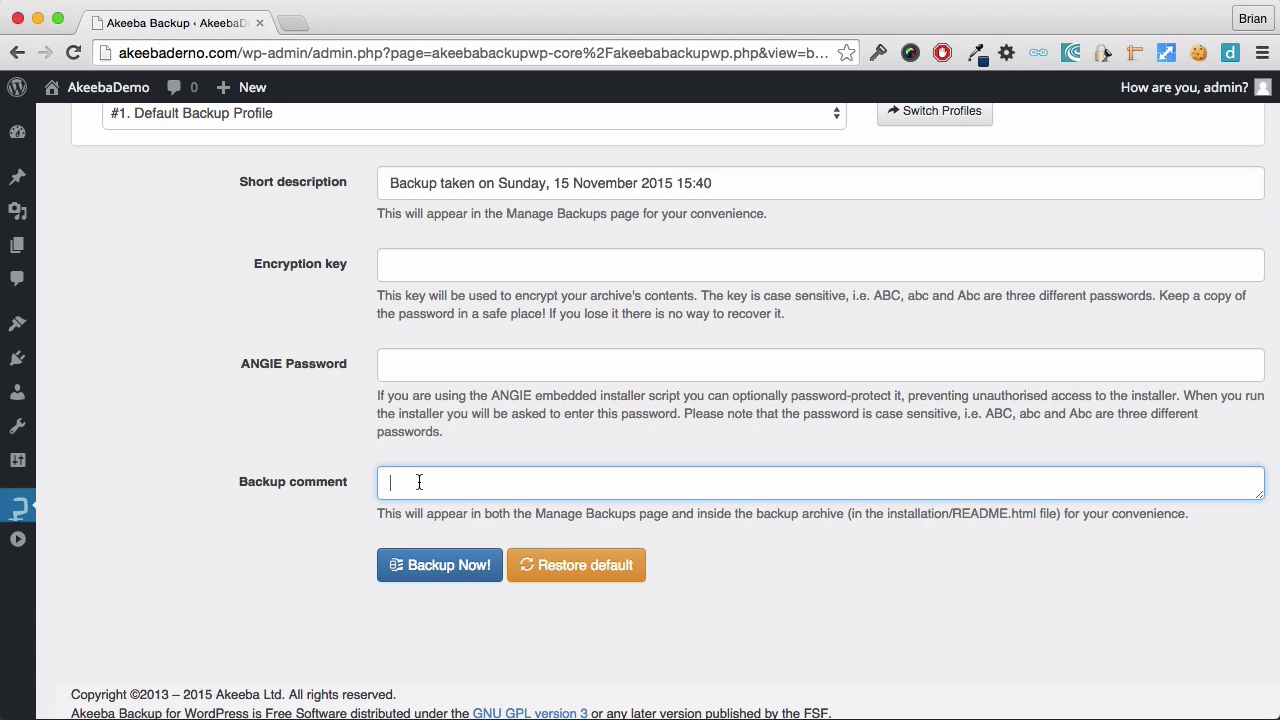
{"action": "left_click", "coordinate": [427, 565]}
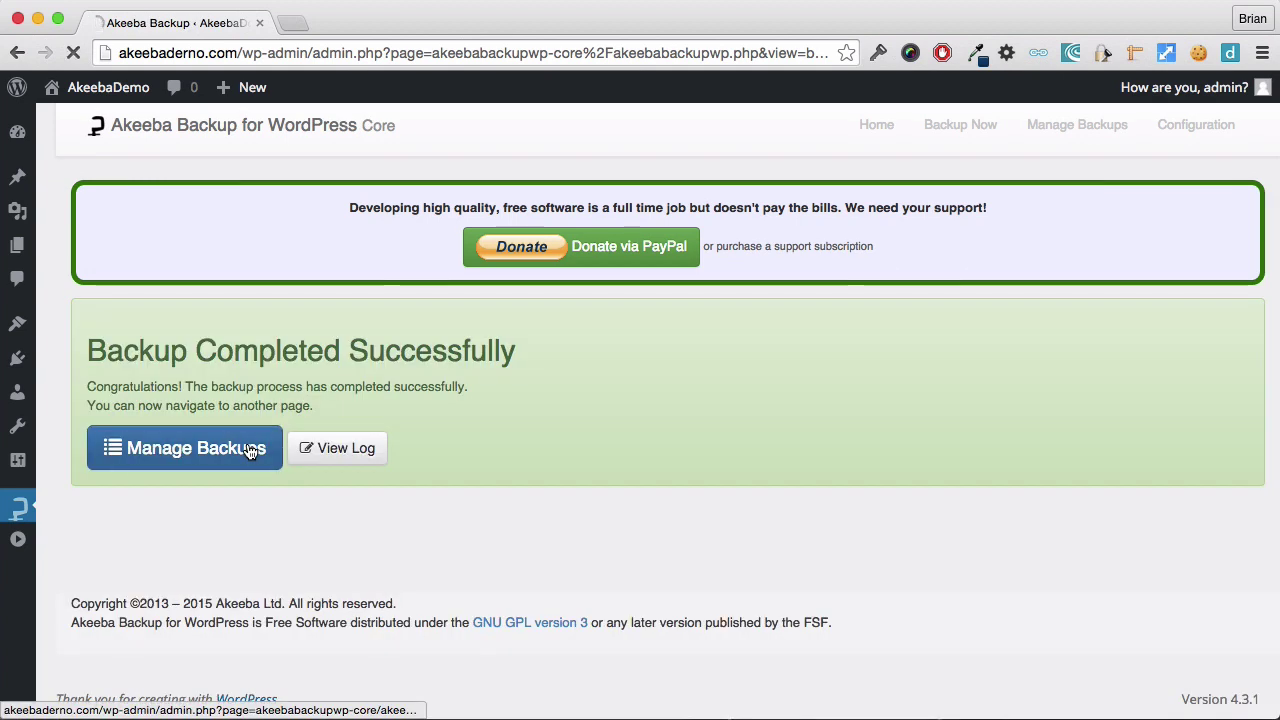
Download the new backup's archive from the list of managed backups, save it to the computer and close the download dialog
{"action": "left_click", "coordinate": [251, 450]}
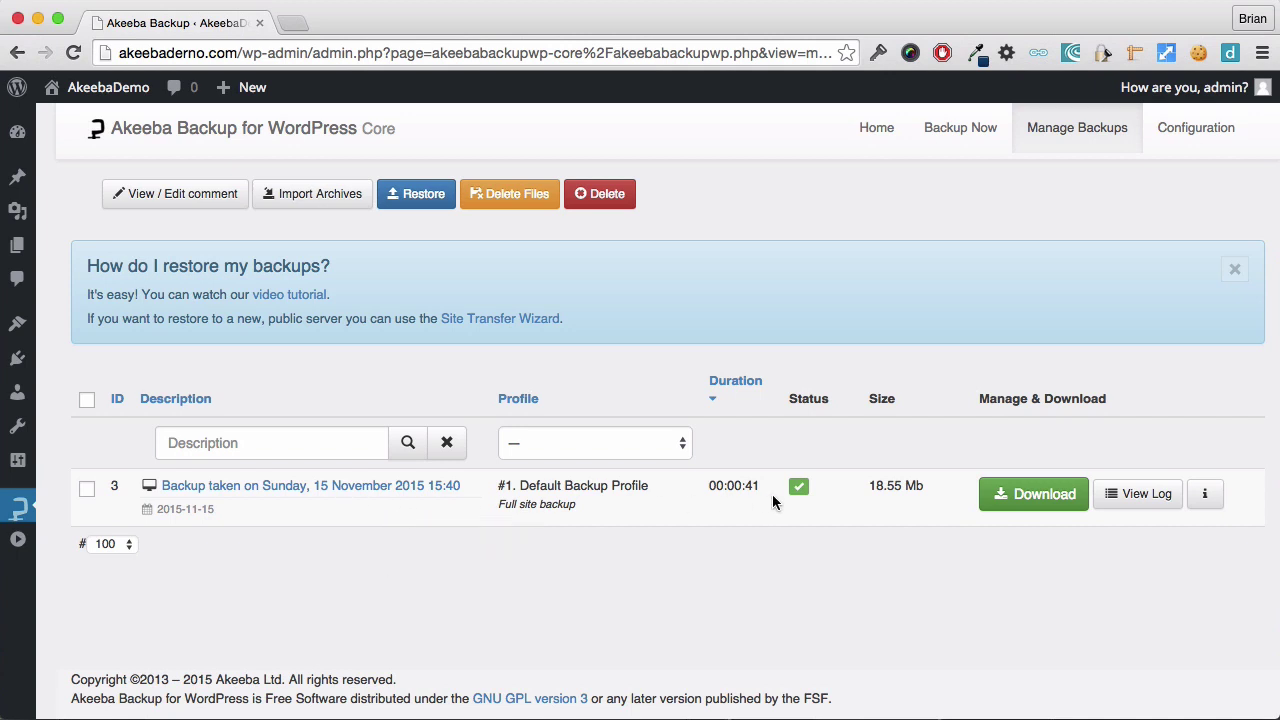
{"action": "mouse_move", "coordinate": [803, 487]}
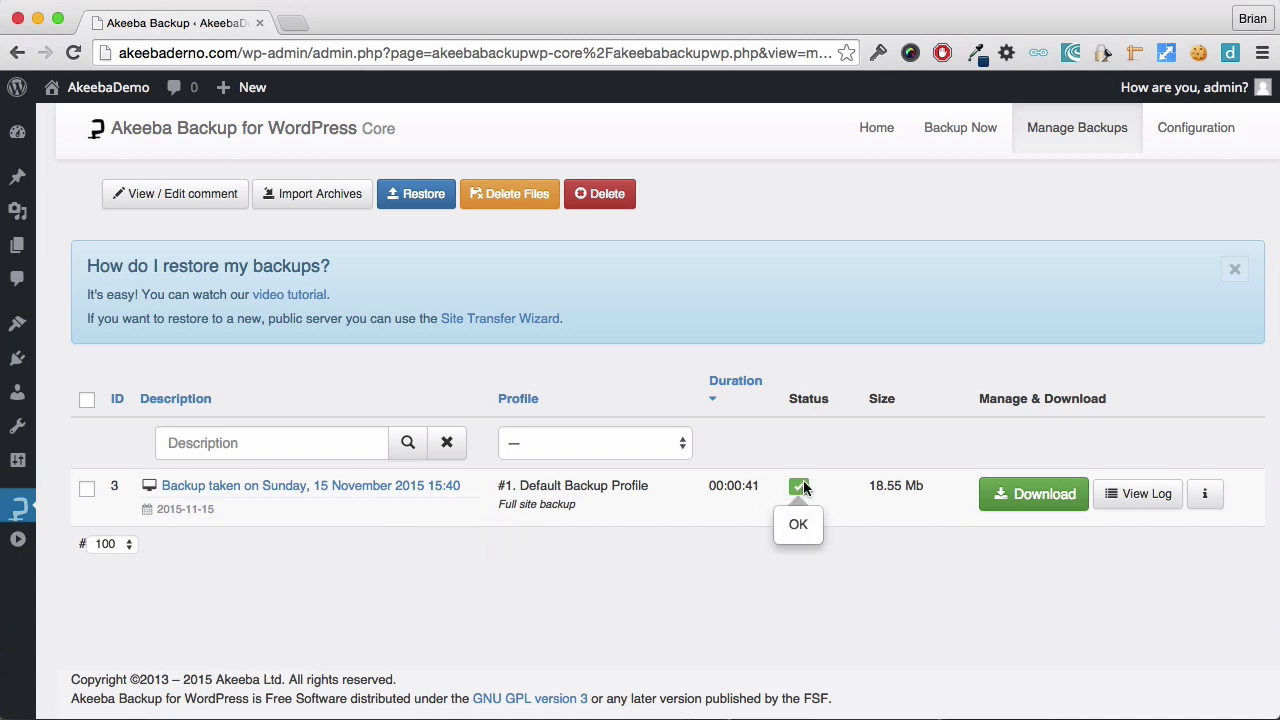
{"action": "left_click", "coordinate": [1020, 500]}
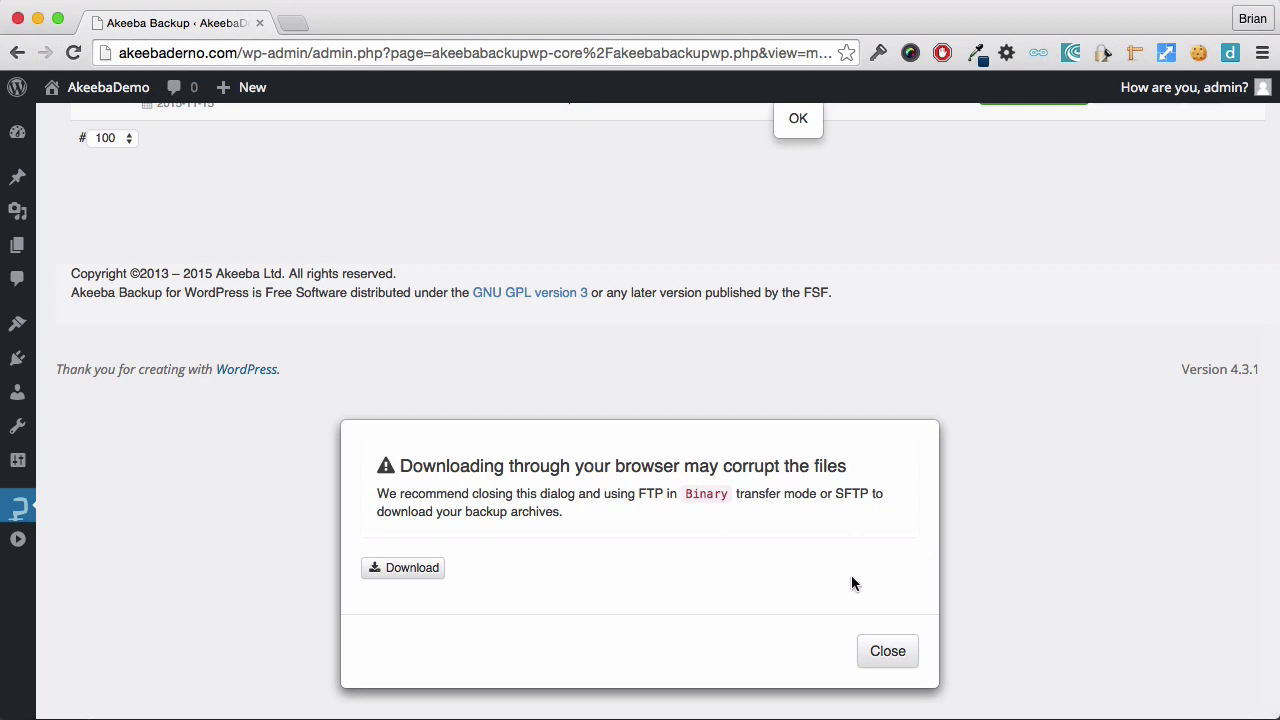
{"action": "left_click", "coordinate": [437, 567]}
{"action": "left_click", "coordinate": [795, 309]}
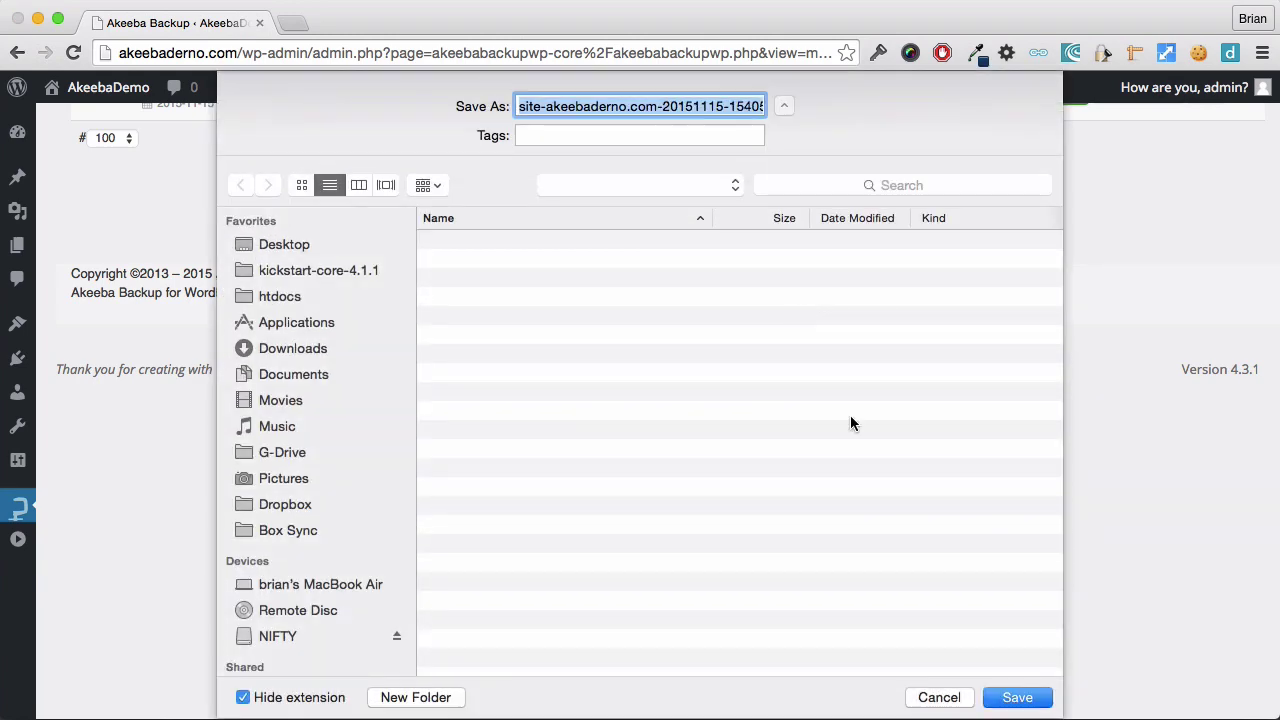
{"action": "left_click", "coordinate": [1014, 697]}
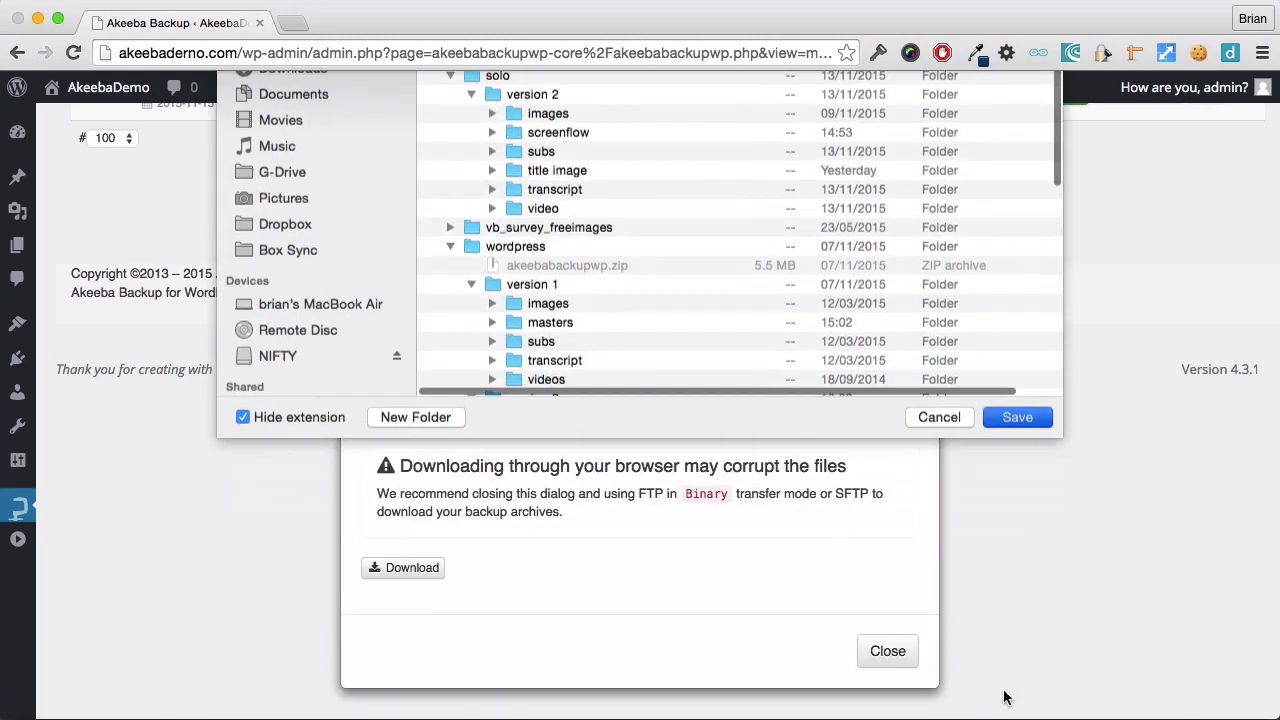
{"action": "left_click", "coordinate": [894, 654]}
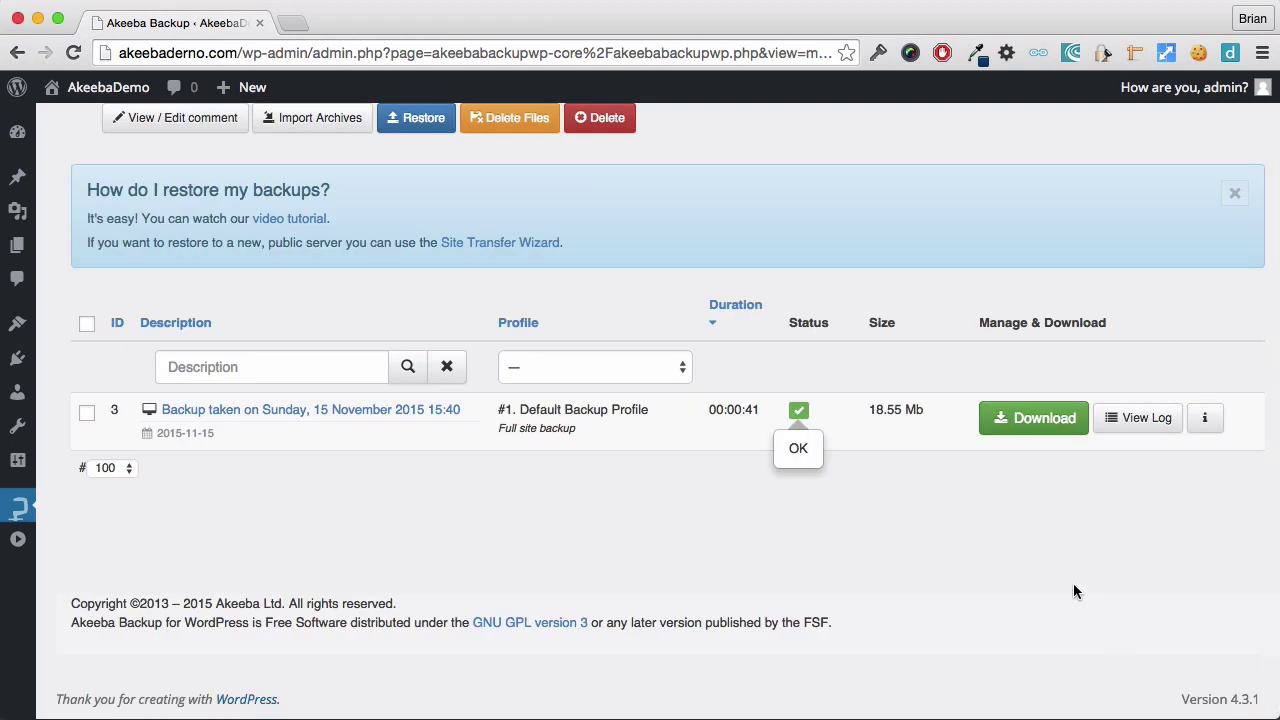
Select the backup taken on Sunday, 15 November 2015 15:40 and delete its files
{"action": "scroll", "coordinate": [452, 507], "scroll_direction": "up", "scroll_amount": 1}
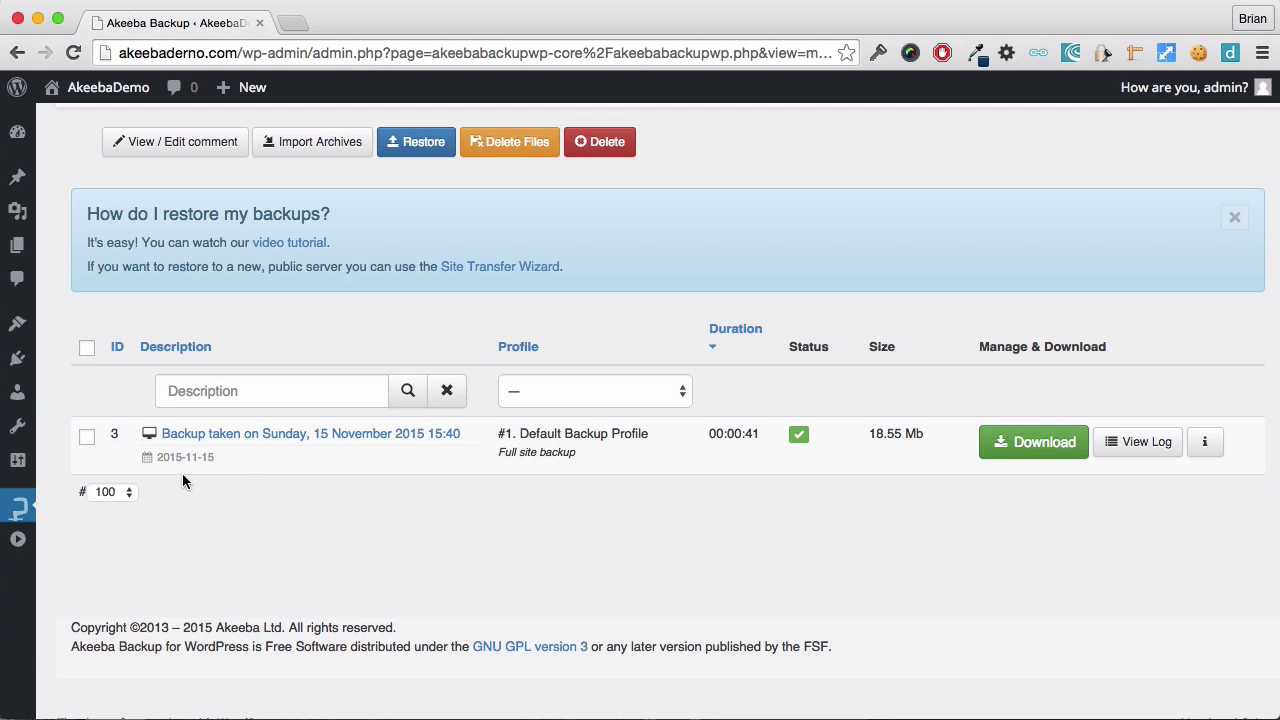
{"action": "left_click", "coordinate": [88, 438]}
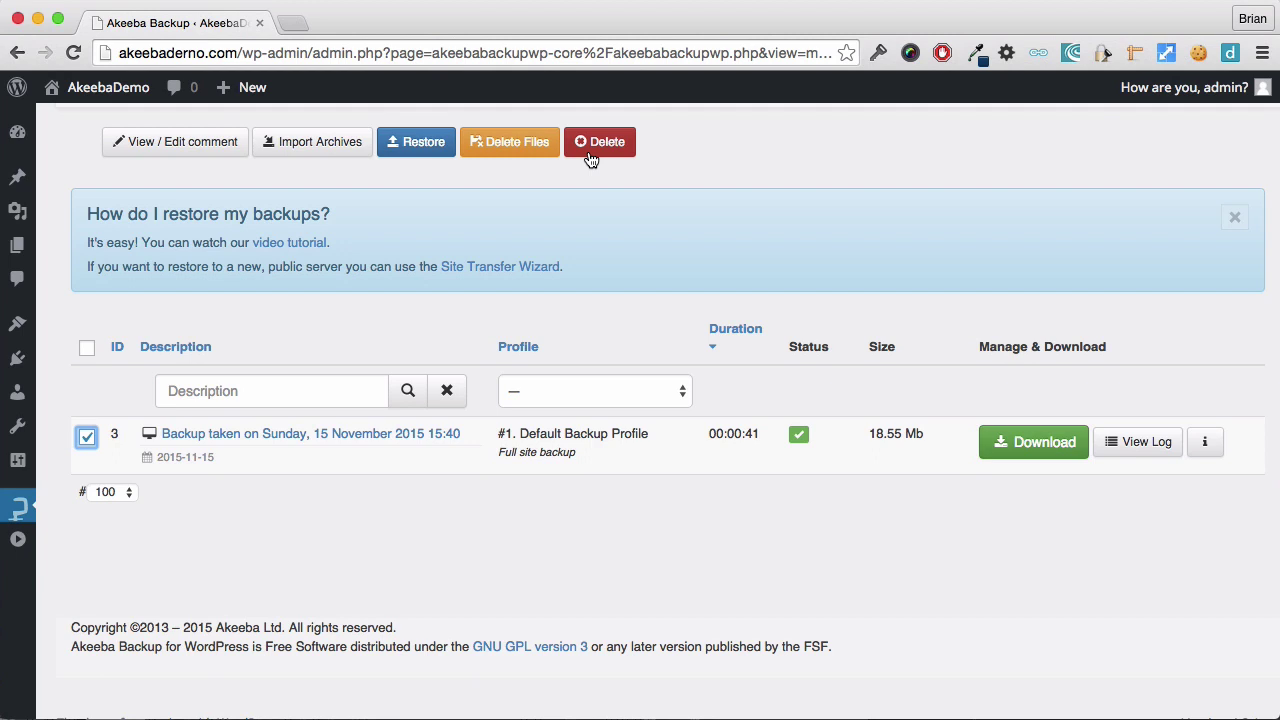
{"action": "left_click", "coordinate": [520, 148]}
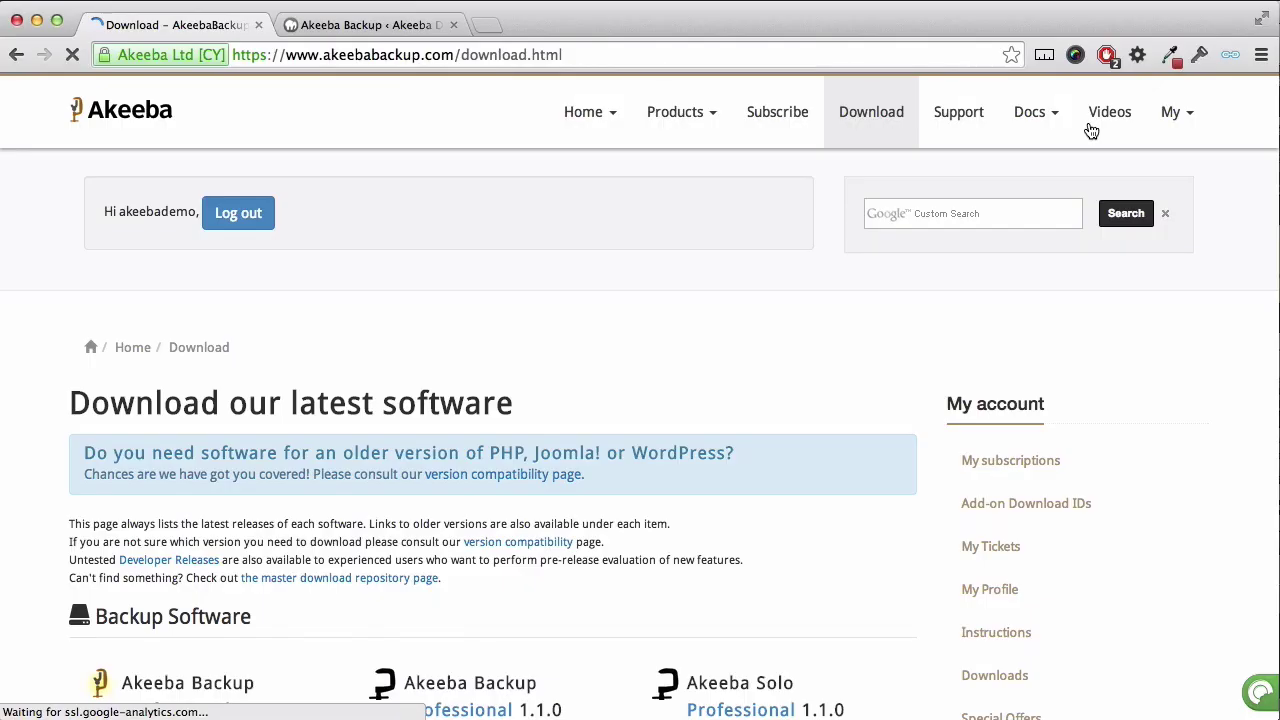
Open My Subscriptions on the Akeeba website and view the Download ID and My Downloads sections
{"action": "left_click", "coordinate": [1172, 113]}
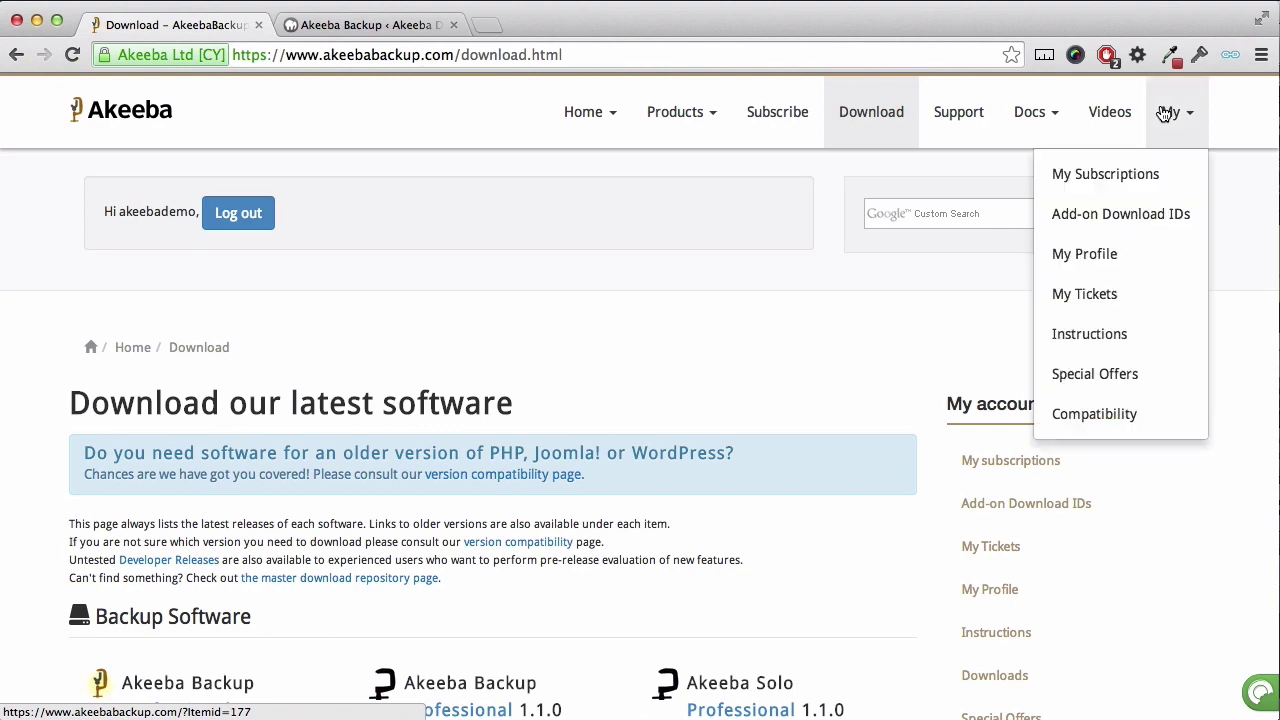
{"action": "left_click", "coordinate": [1140, 192]}
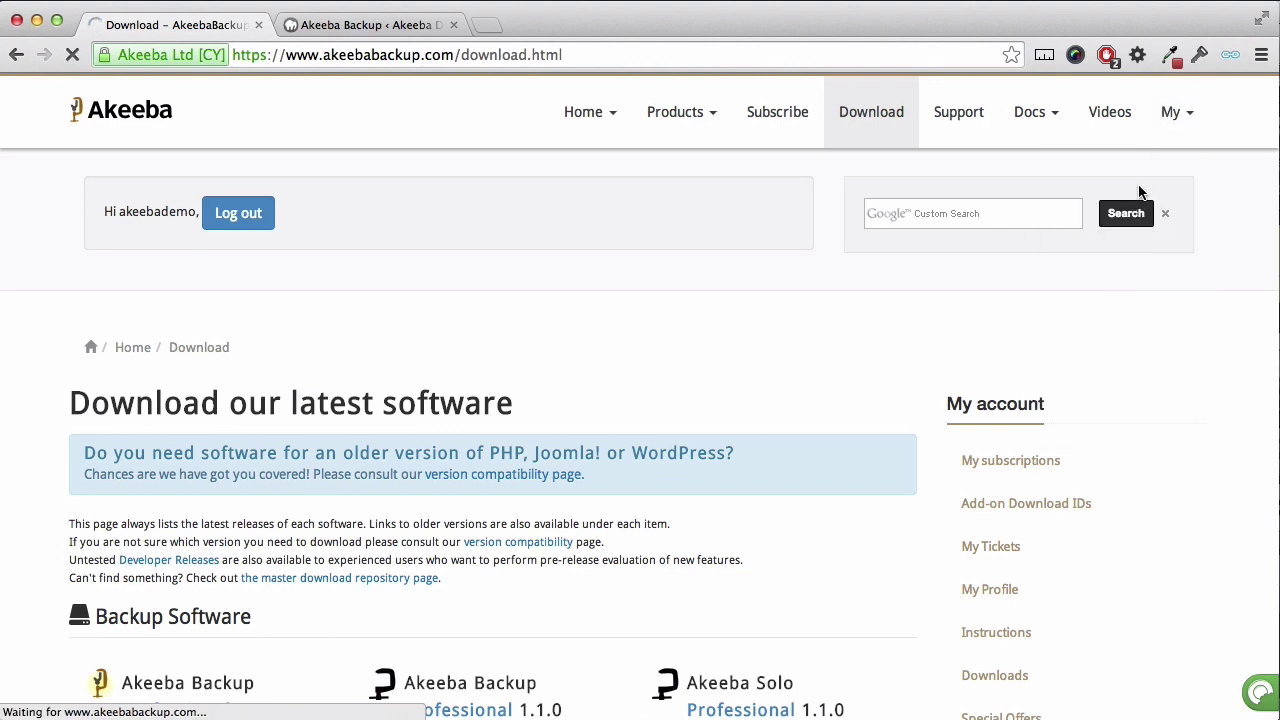
{"action": "scroll", "coordinate": [697, 365], "scroll_direction": "down", "scroll_amount": 5}
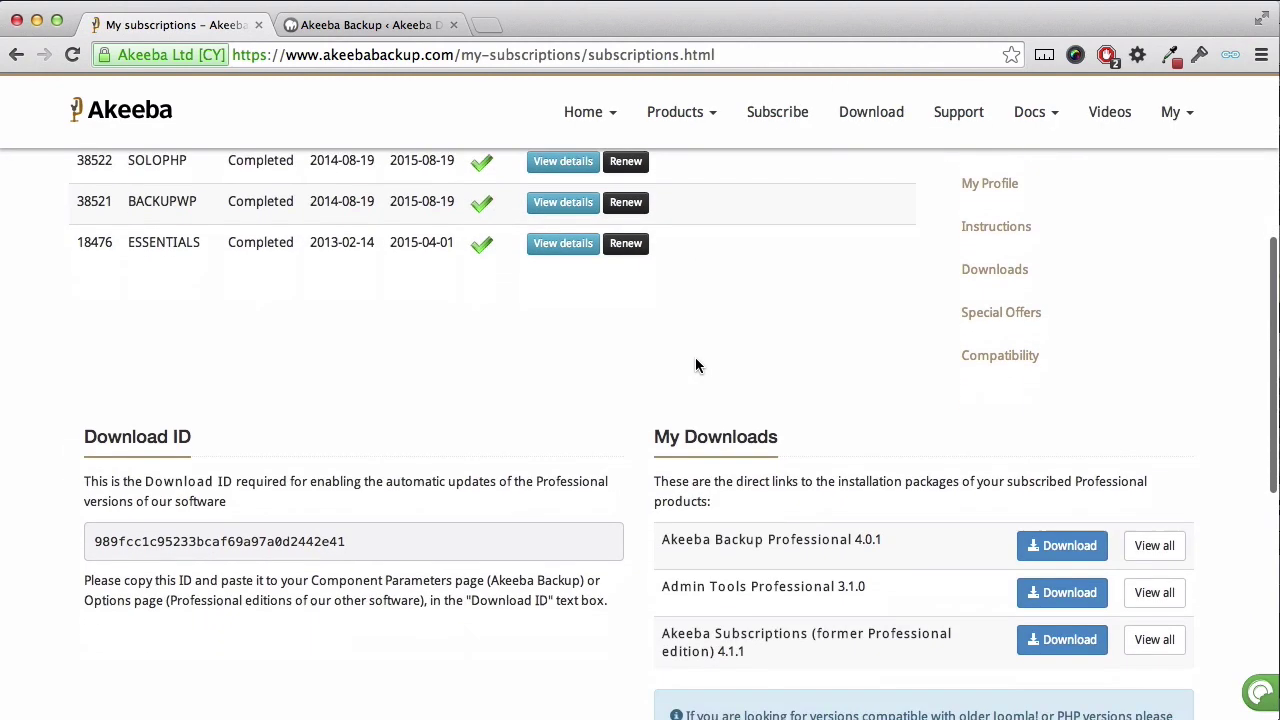
Copy the account's Download ID from the Download ID section of the My Subscriptions page
{"action": "scroll", "coordinate": [697, 365], "scroll_direction": "down", "scroll_amount": 3}
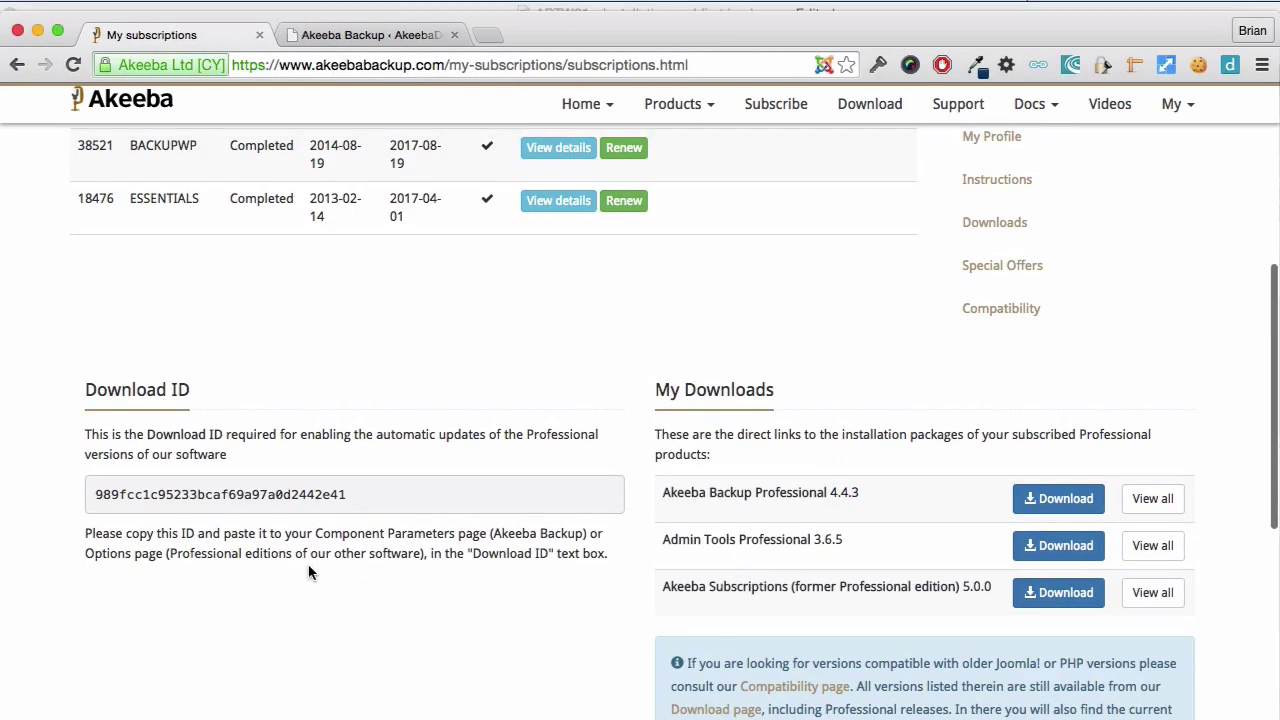
{"action": "left_click_drag", "start_coordinate": [352, 495], "coordinate": [94, 498]}
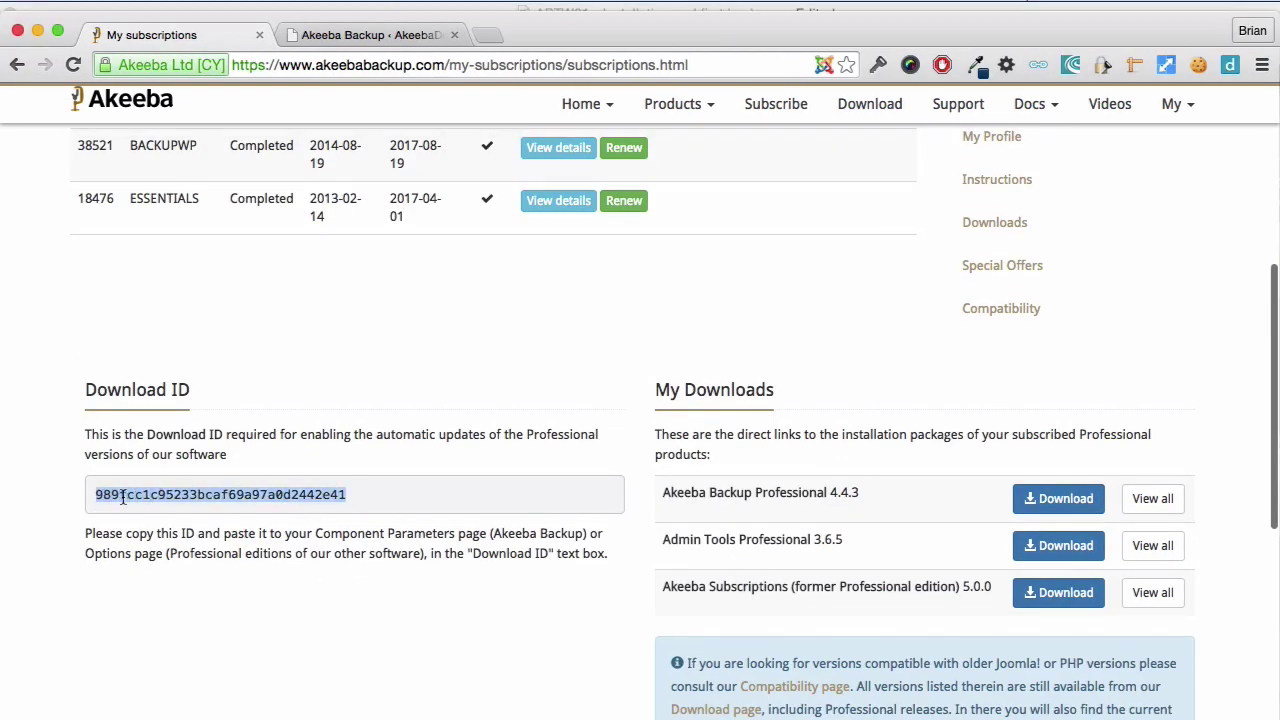
{"action": "right_click", "coordinate": [123, 494]}
{"action": "left_click", "coordinate": [145, 531]}
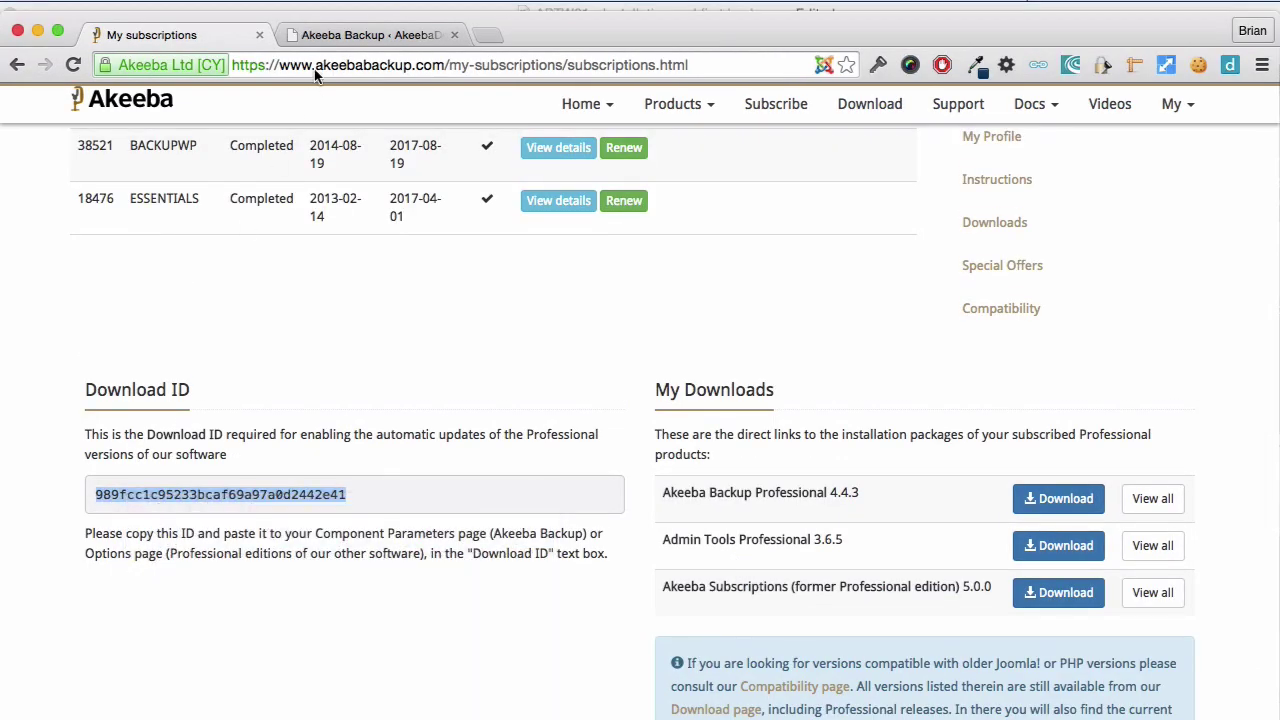
Switch to the Akeeba Backup for WordPress page, paste the copied Download ID into the Download ID field and apply it
{"action": "left_click", "coordinate": [330, 36]}
{"action": "left_click", "coordinate": [445, 290]}
{"action": "right_click", "coordinate": [450, 290]}
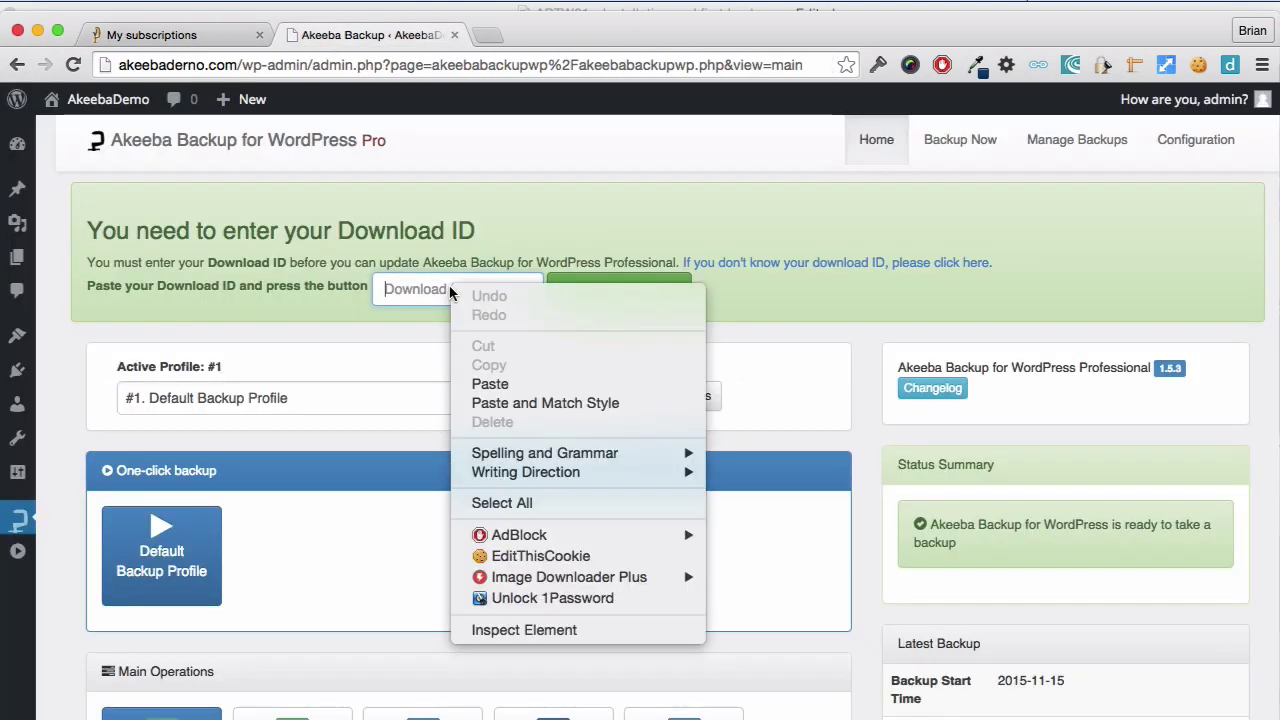
{"action": "left_click", "coordinate": [485, 384]}
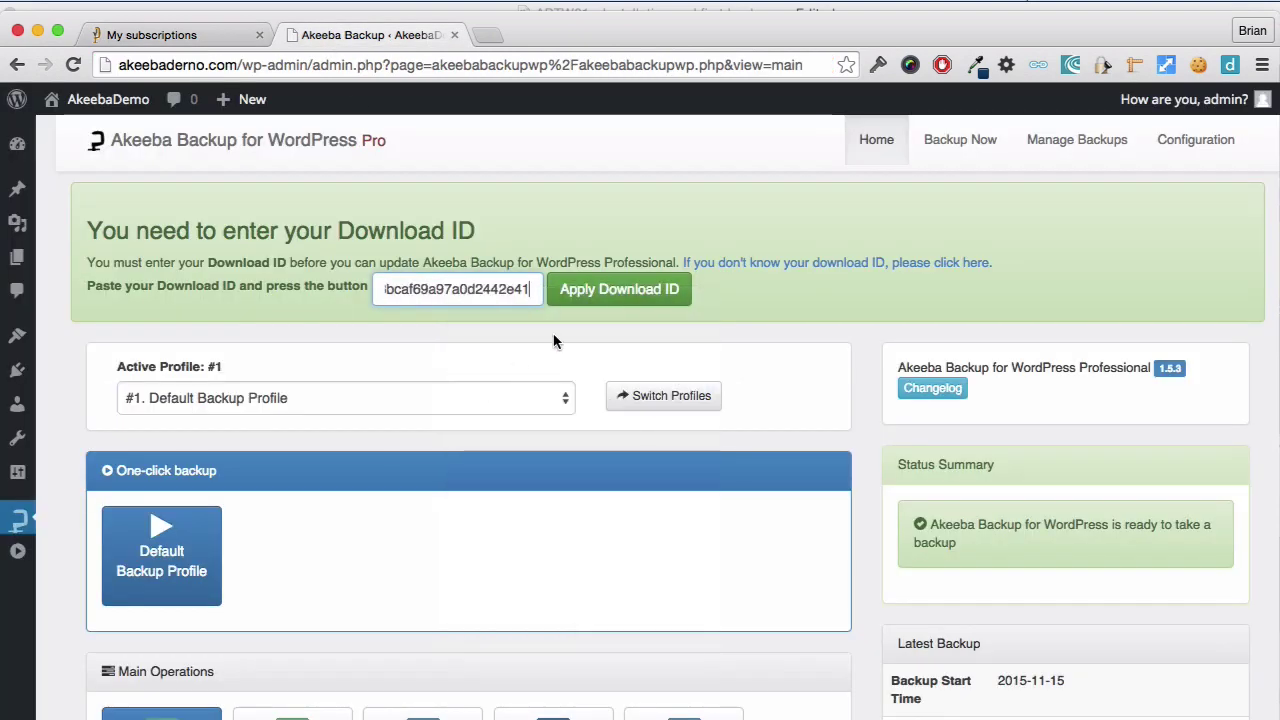
{"action": "left_click", "coordinate": [605, 290]}
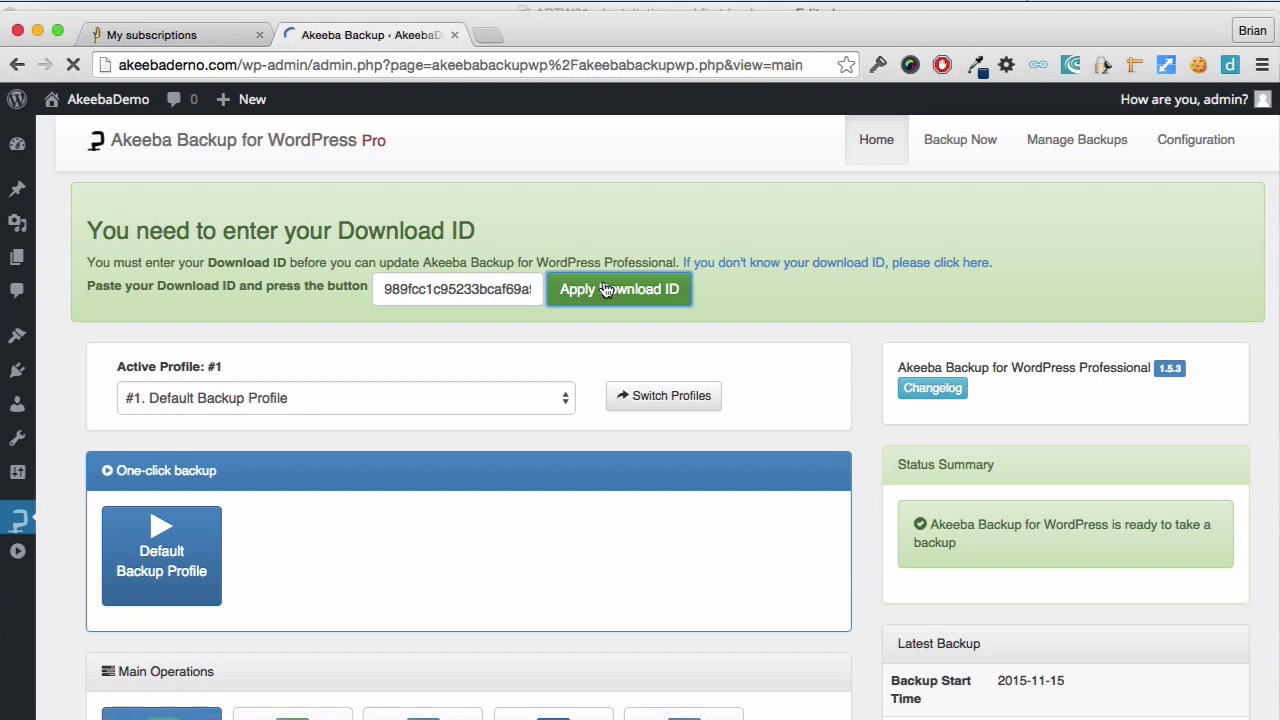